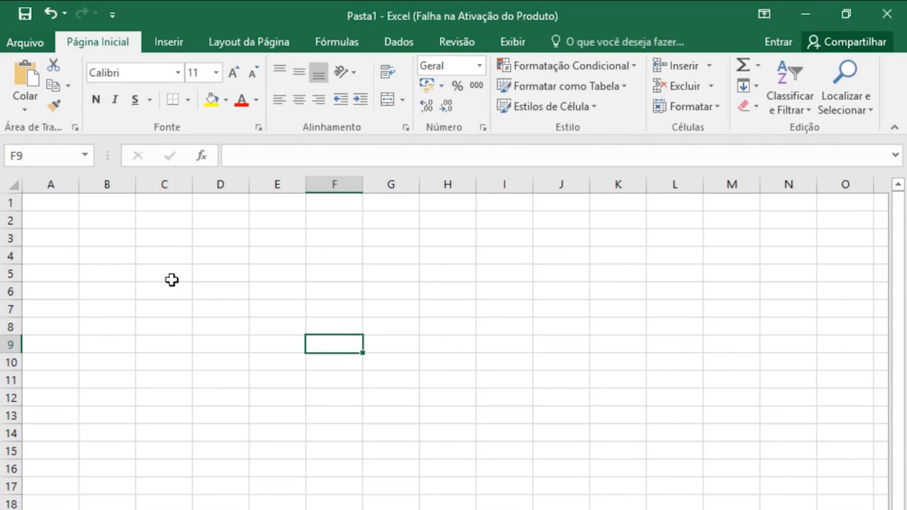
Step: Go to cell A1 of the Açolex table and look through the Insert and conditional formatting options
left_click(64, 200)
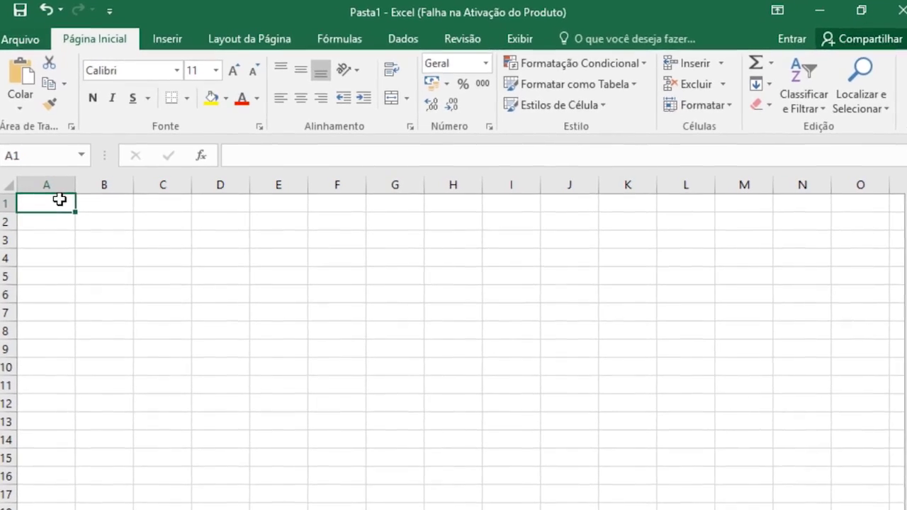
left_click(166, 35)
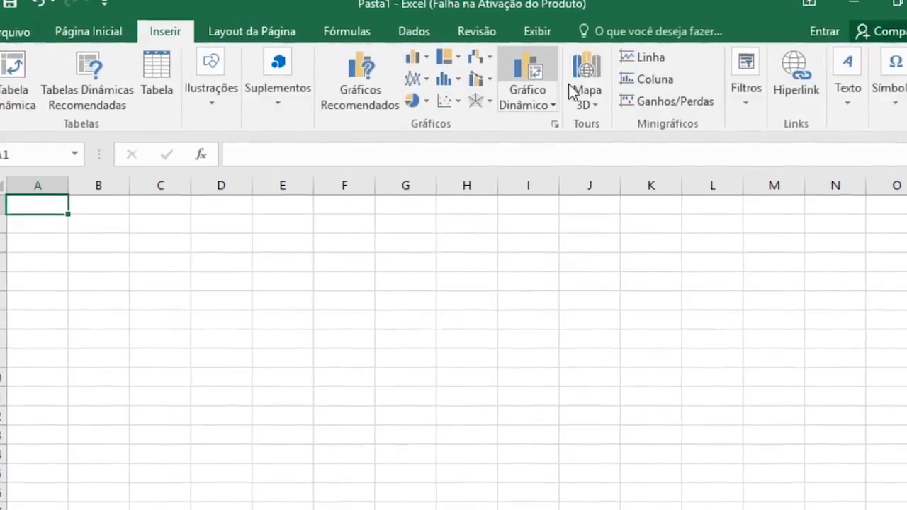
left_click(84, 25)
left_click(700, 52)
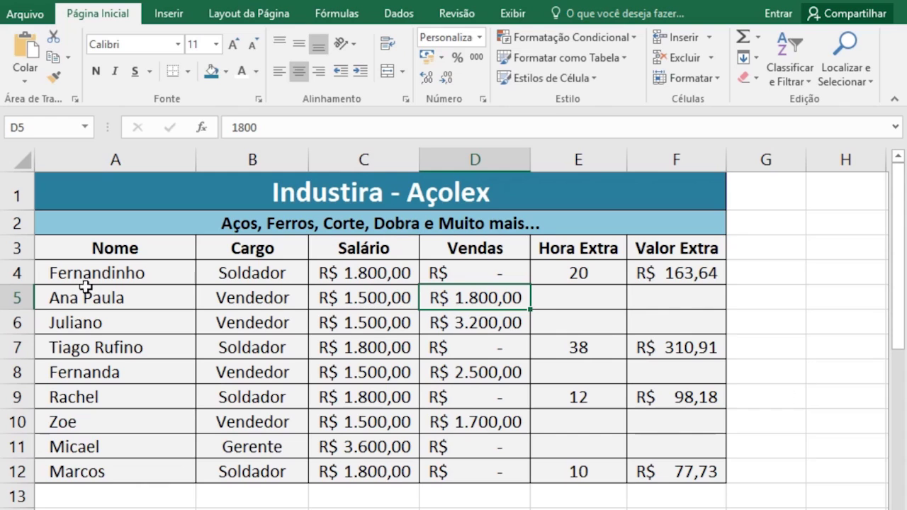
Step: Select the Salário values C4:C12 and open Formatação Condicional
mouse_move(139, 198)
left_mouse_down()
mouse_move(233, 282)
mouse_move(498, 470)
left_mouse_up()
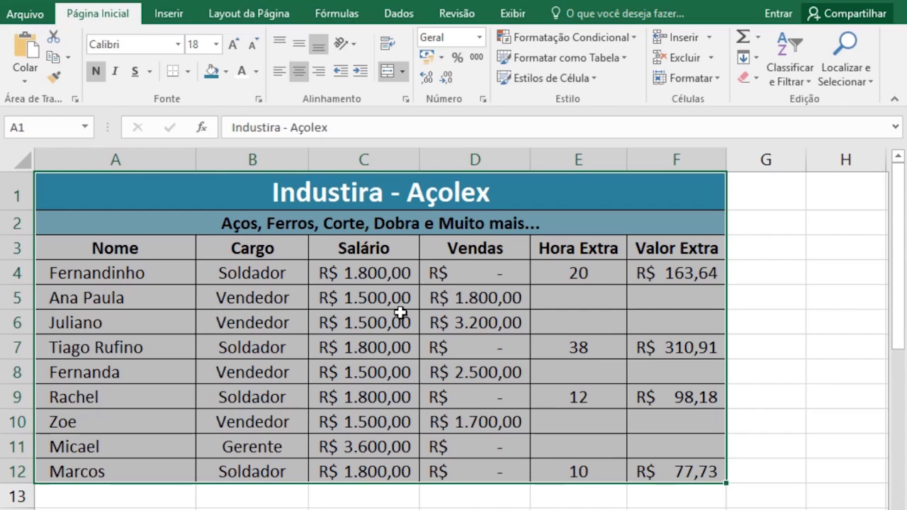
left_click(378, 397)
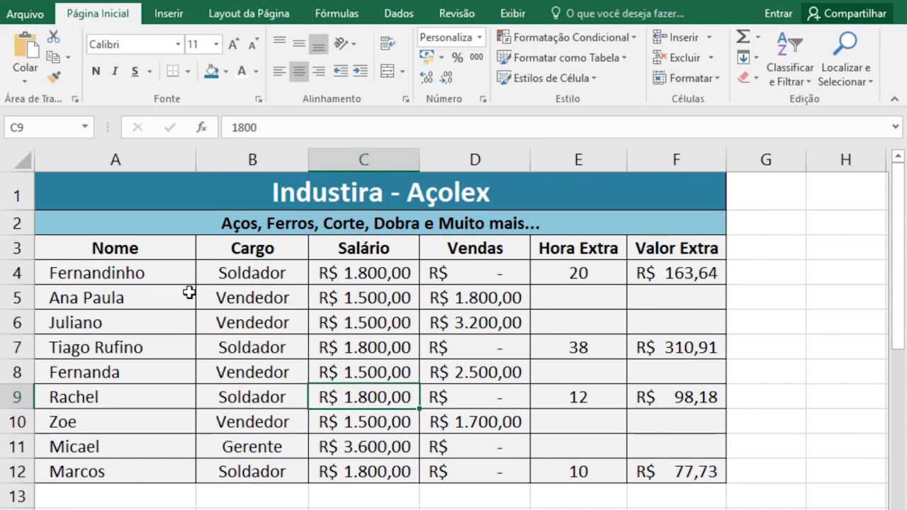
left_click_drag(376, 273, 398, 476)
left_click(545, 36)
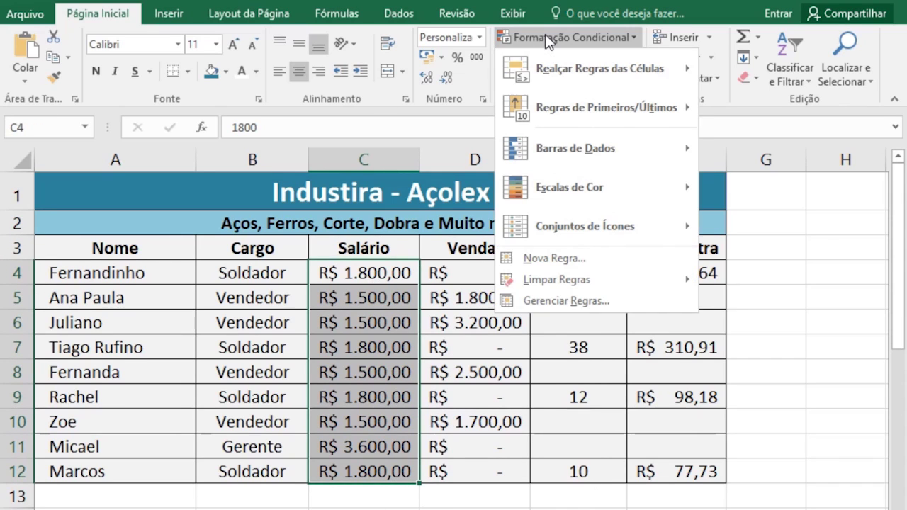
mouse_move(598, 69)
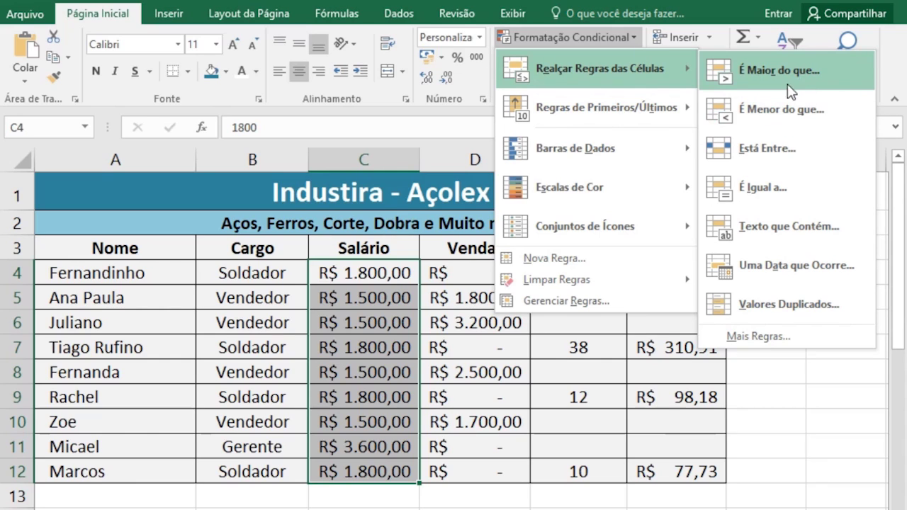
Step: Start an É Menor do que rule at 2000, previewing yellow, green and light red fills
left_click(774, 107)
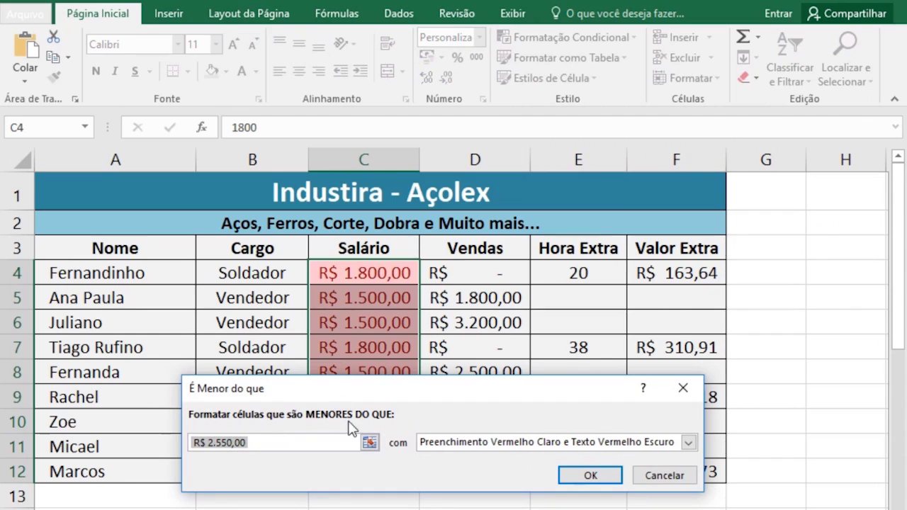
type("2000")
left_click_drag(287, 394, 235, 508)
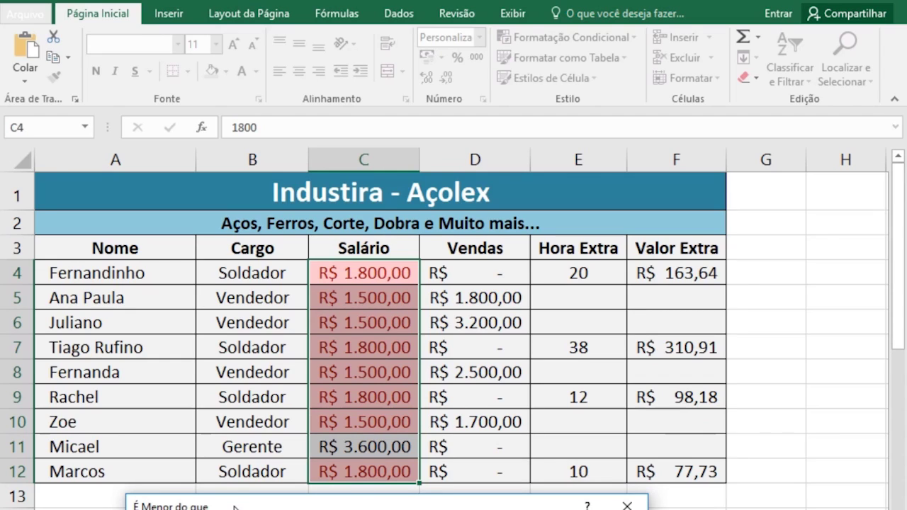
key("Down")
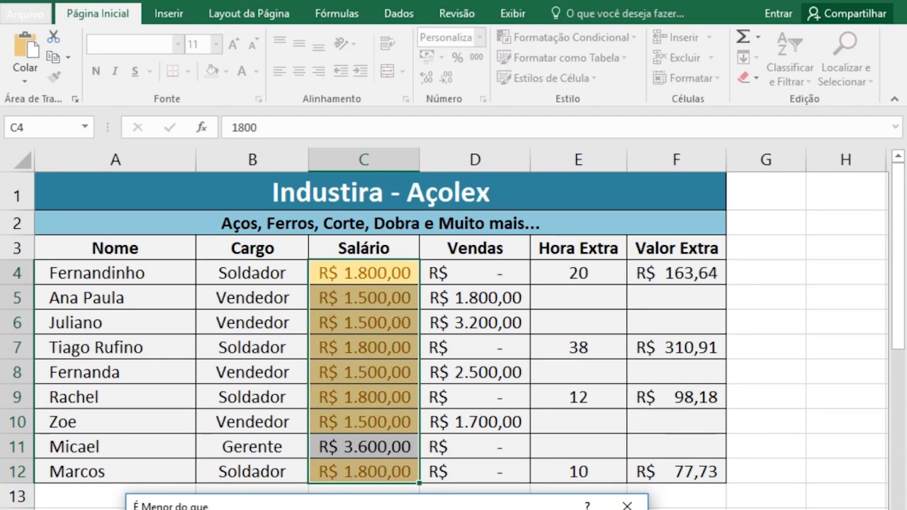
key("Down")
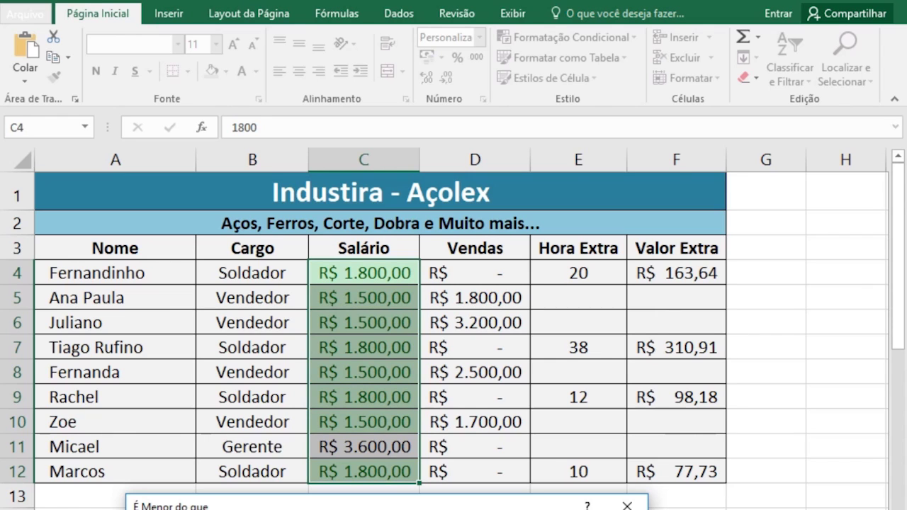
key("Down")
Step: Move the rule dialog above the table and choose a custom highlight format
mouse_move(378, 505)
left_mouse_down()
mouse_move(393, 48)
mouse_move(385, 64)
left_mouse_up()
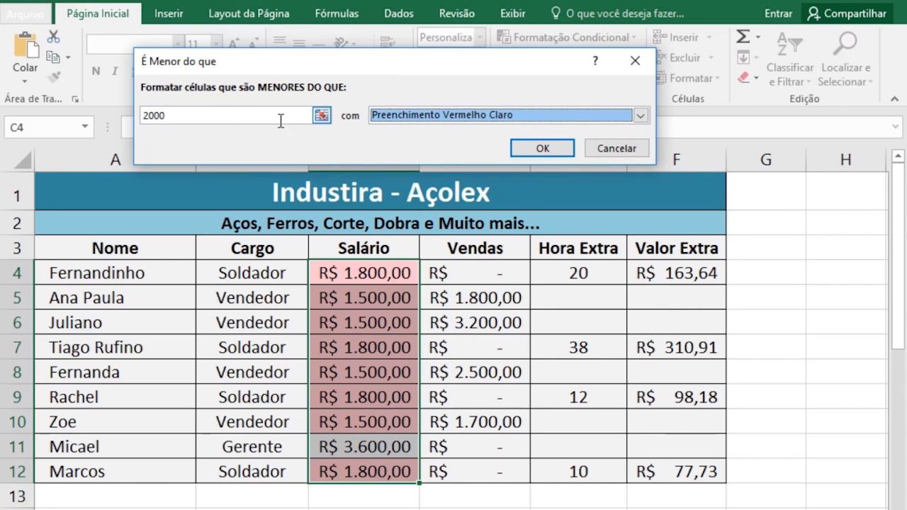
left_click(193, 118)
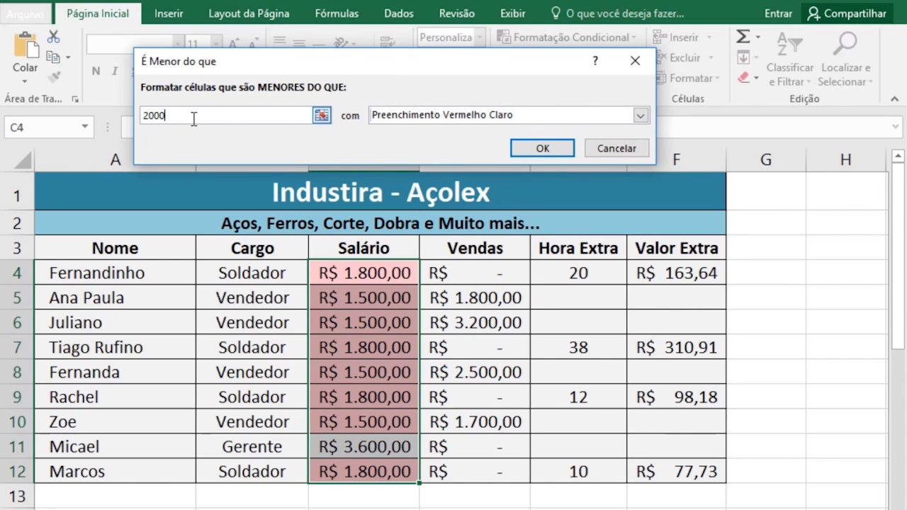
left_click(435, 122)
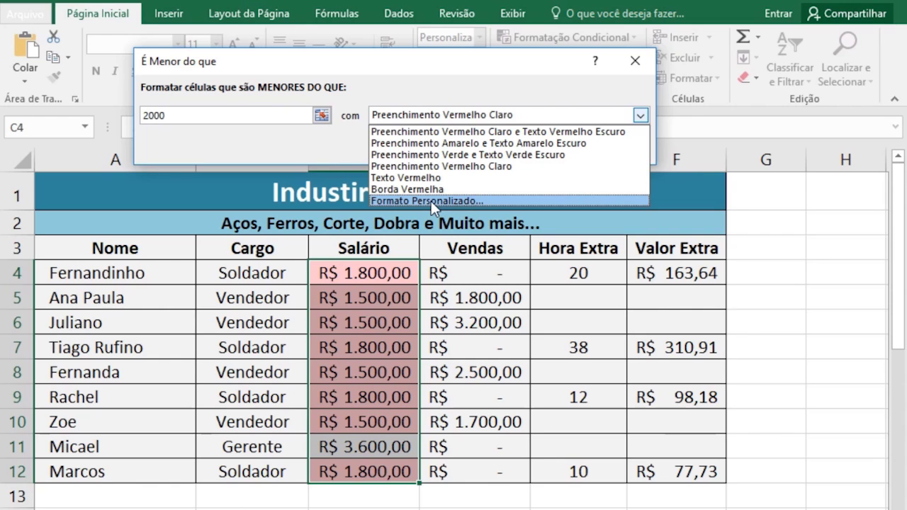
left_click(431, 200)
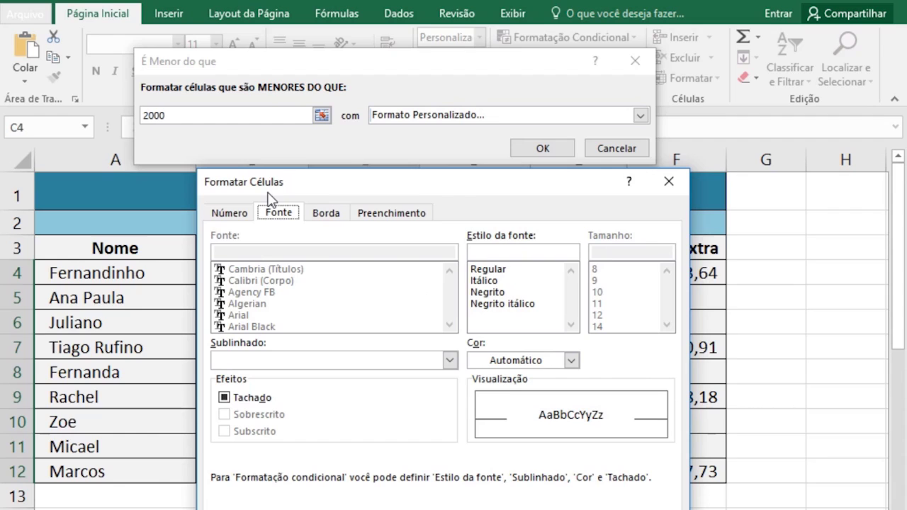
Step: Set the custom format's font colour to olive green, after trying light green and automatic
left_click(220, 214)
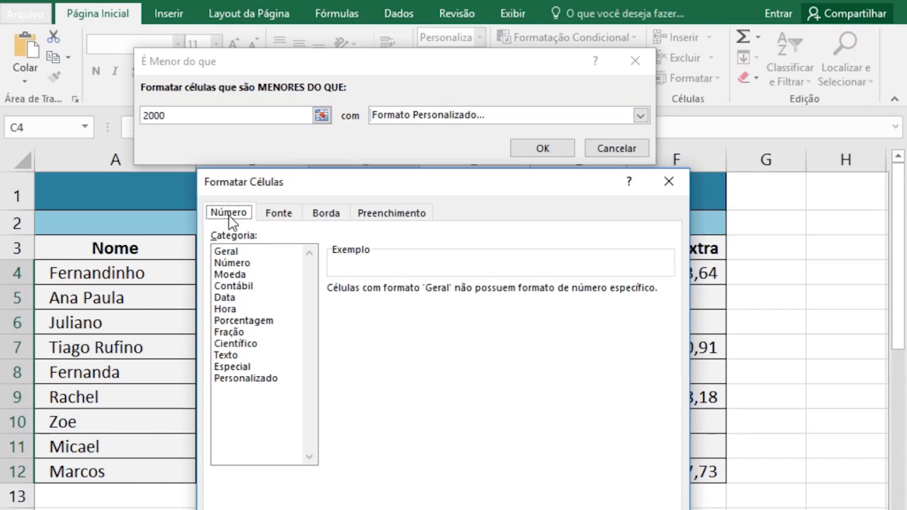
left_click(277, 221)
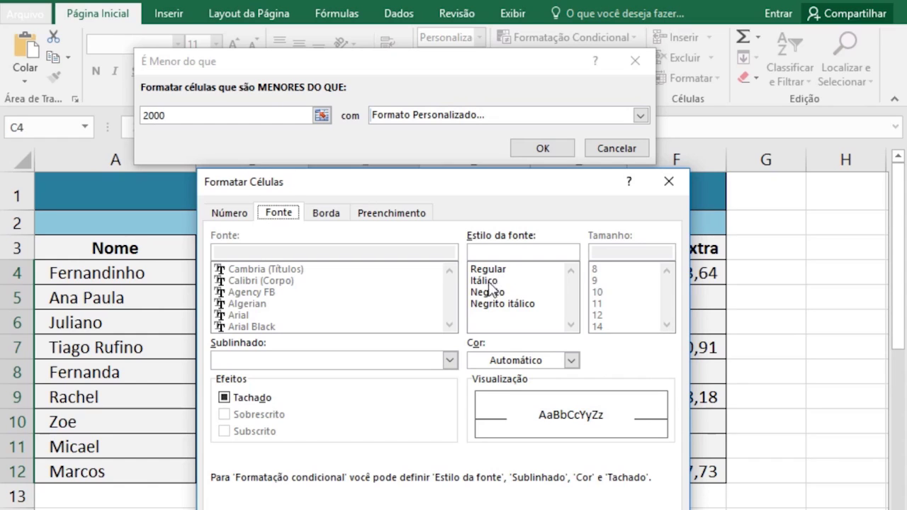
left_click(571, 360)
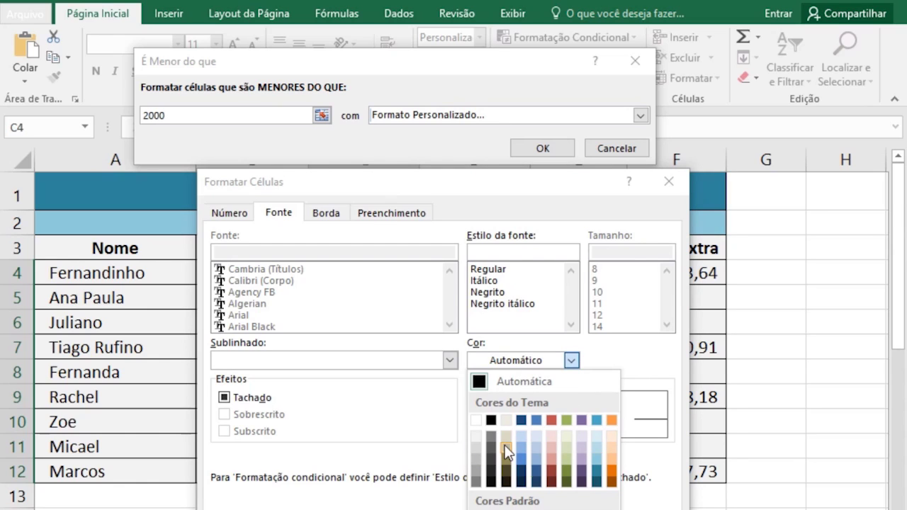
left_click(568, 467)
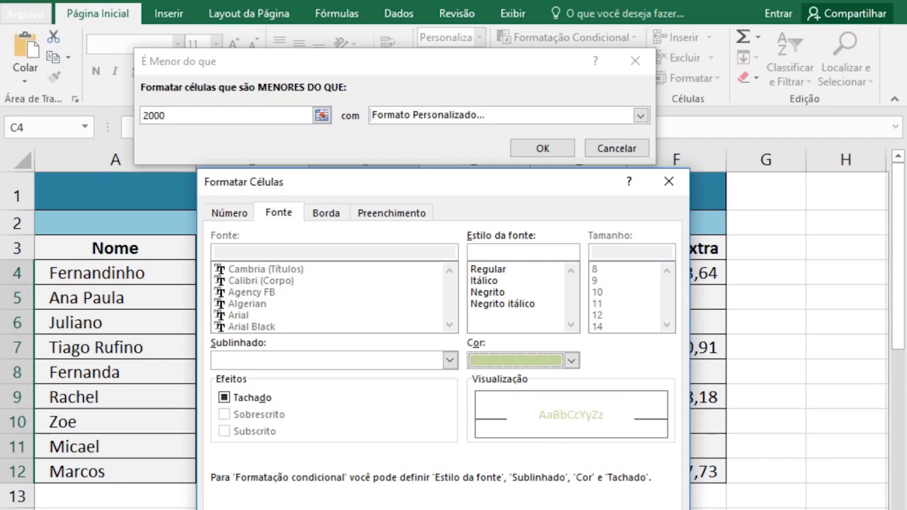
left_click(507, 361)
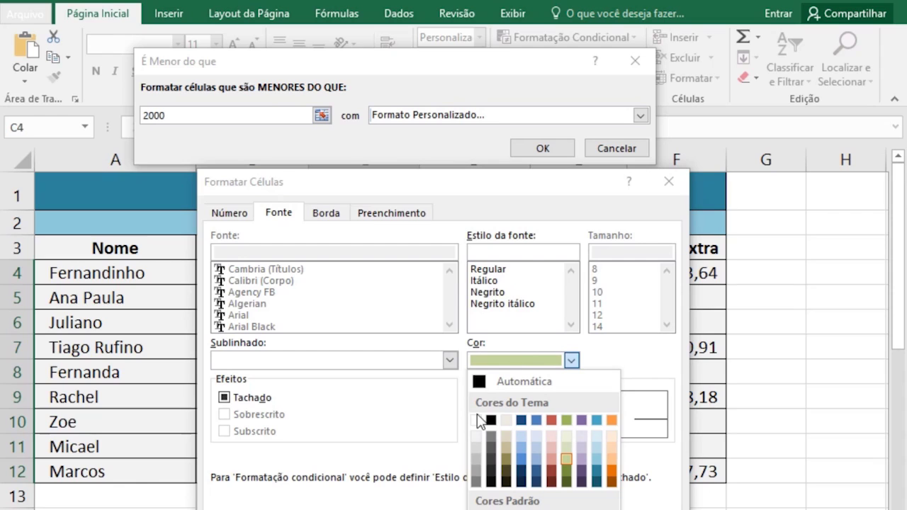
left_click(489, 381)
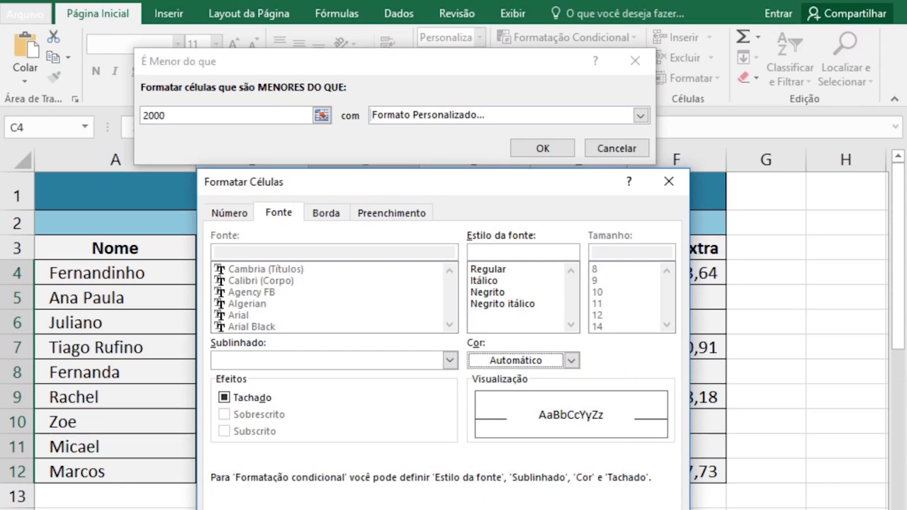
left_click(509, 363)
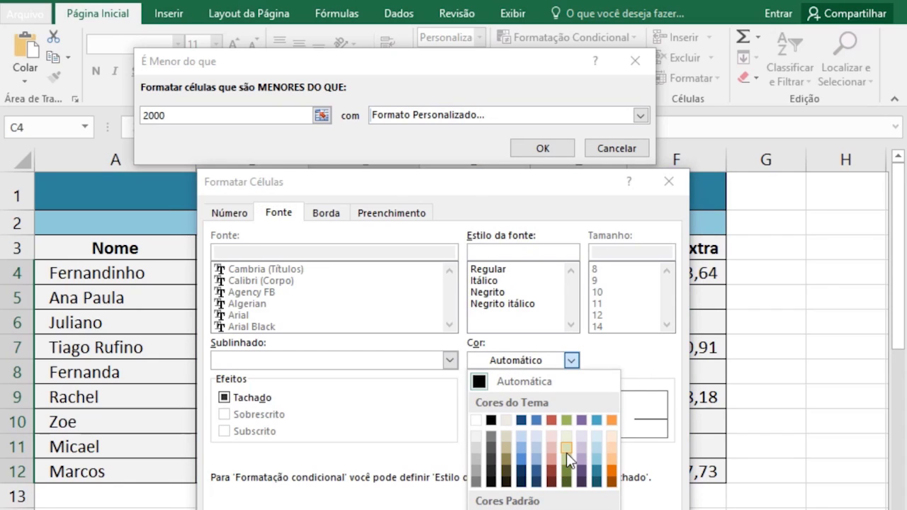
left_click(567, 472)
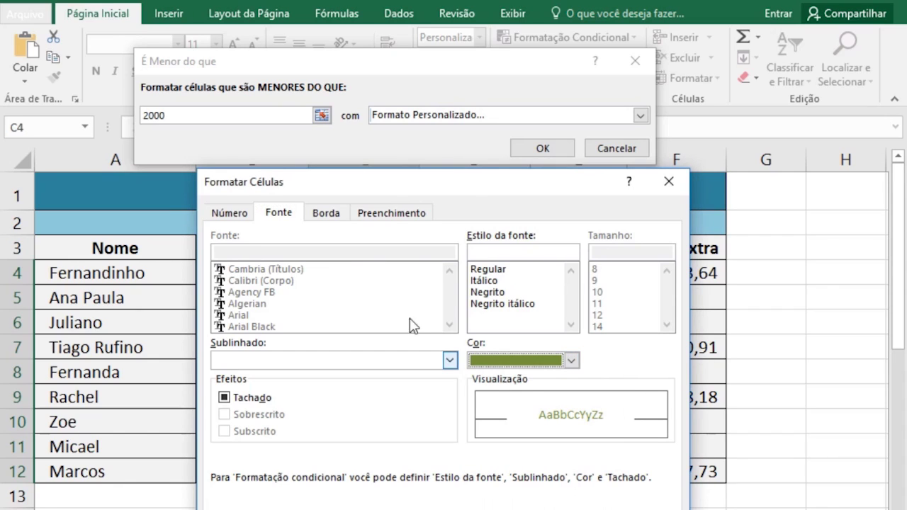
left_click(327, 213)
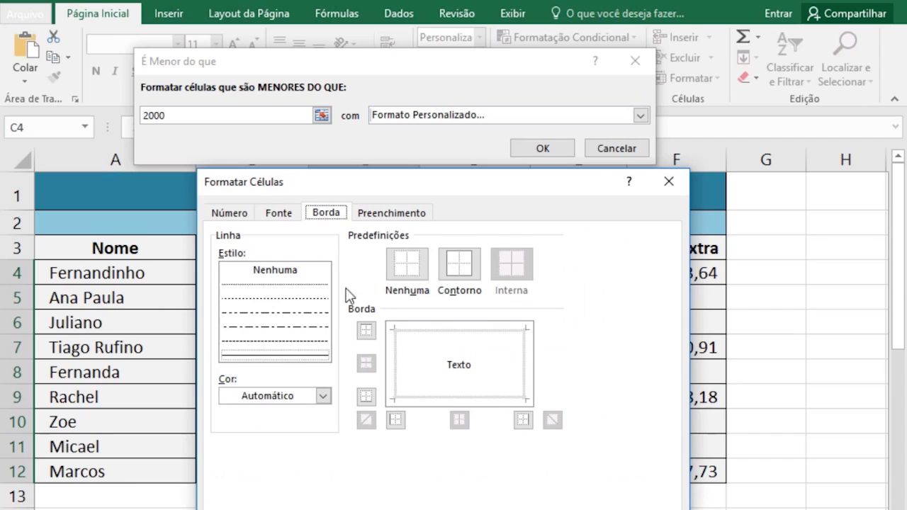
Step: Add an olive green bottom border and a light olive background fill
left_click(323, 396)
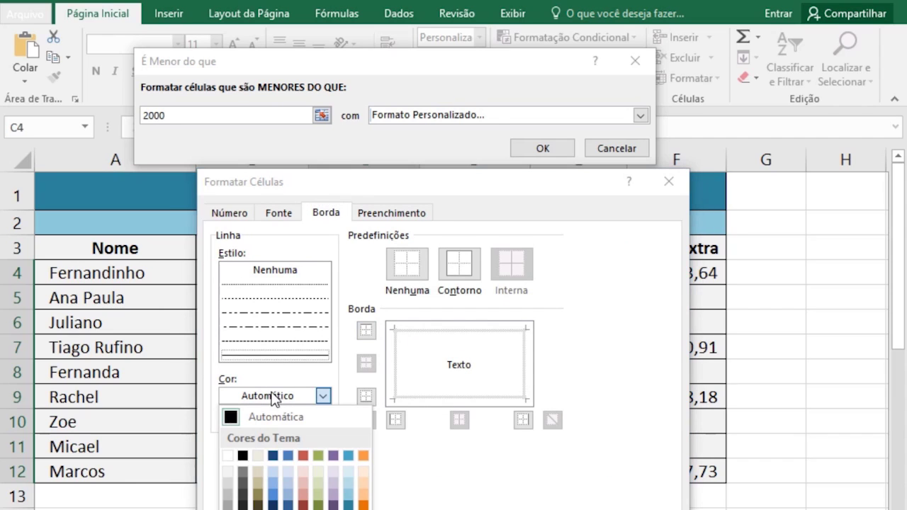
left_click(317, 456)
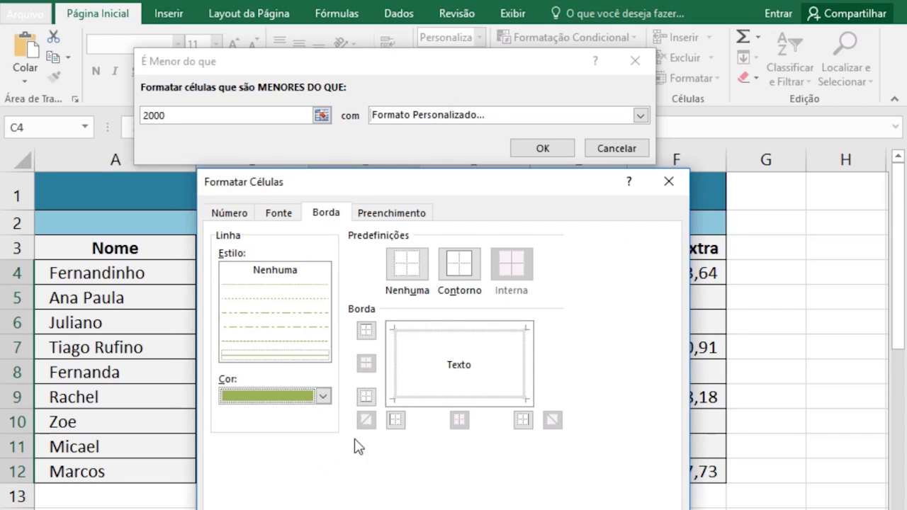
left_click(460, 402)
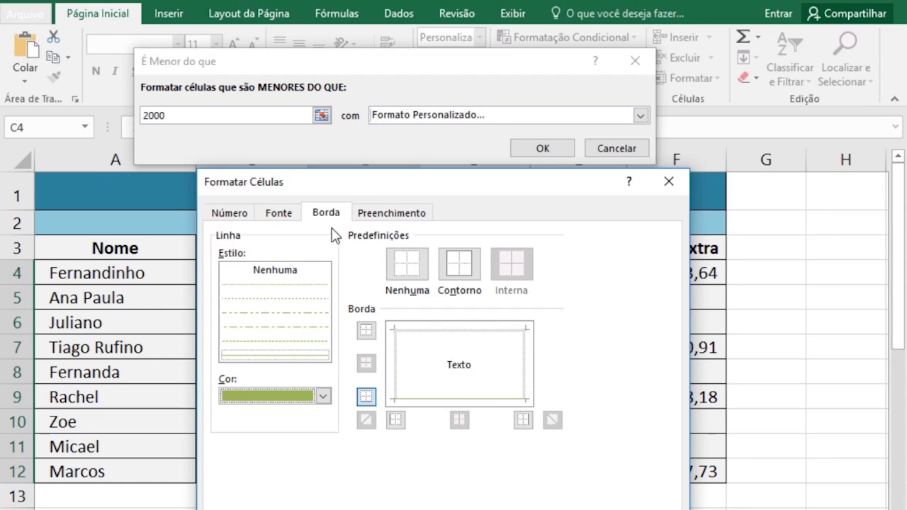
left_click(365, 220)
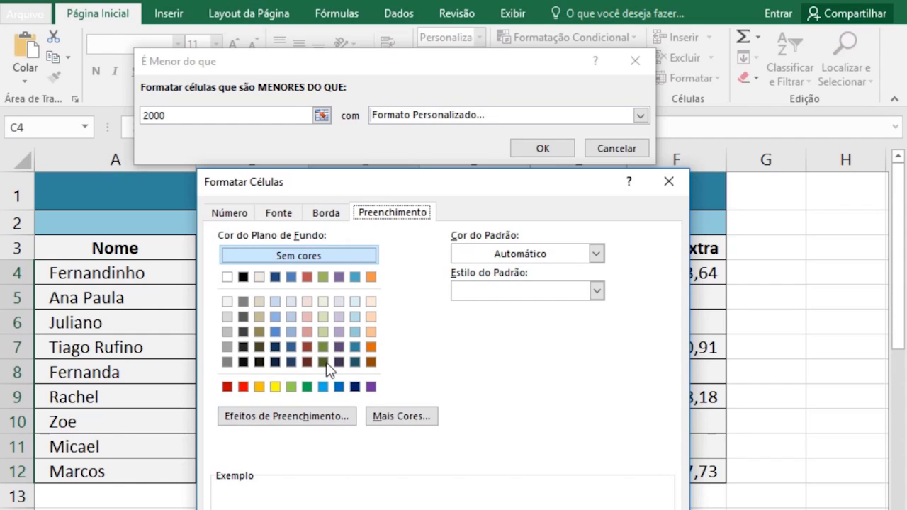
left_click(323, 302)
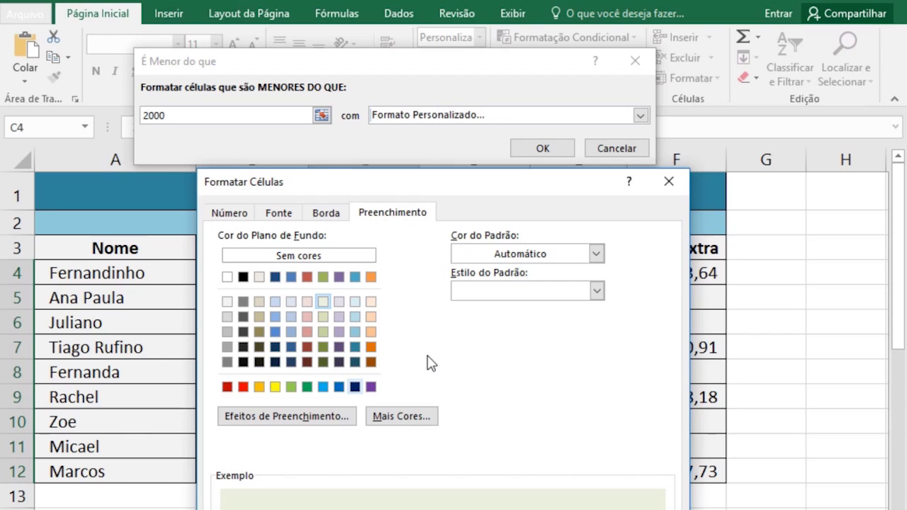
Step: Review the Fonte, Borda and Preenchimento settings and confirm the custom format
left_click(290, 215)
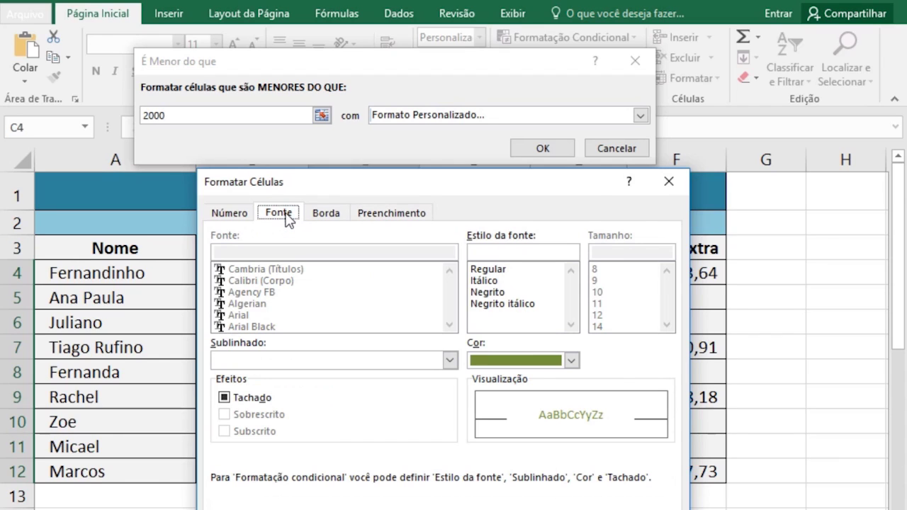
left_click(326, 213)
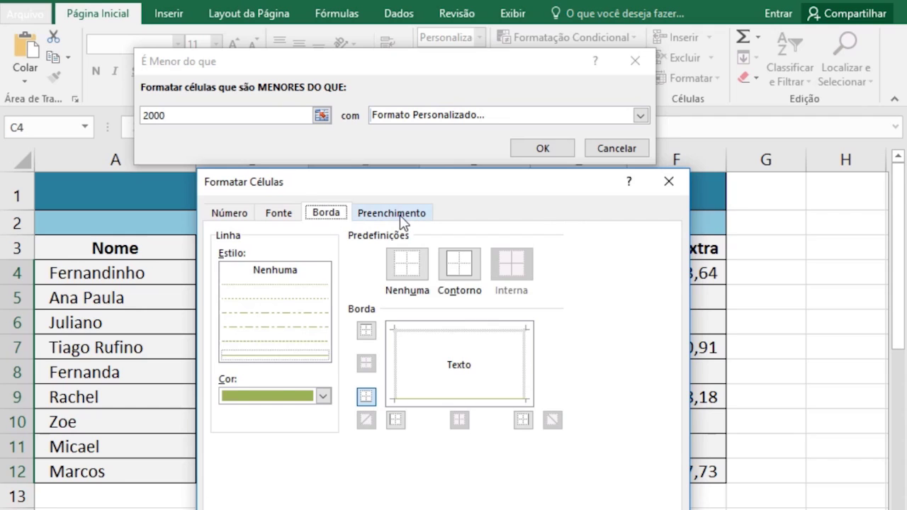
left_click(401, 219)
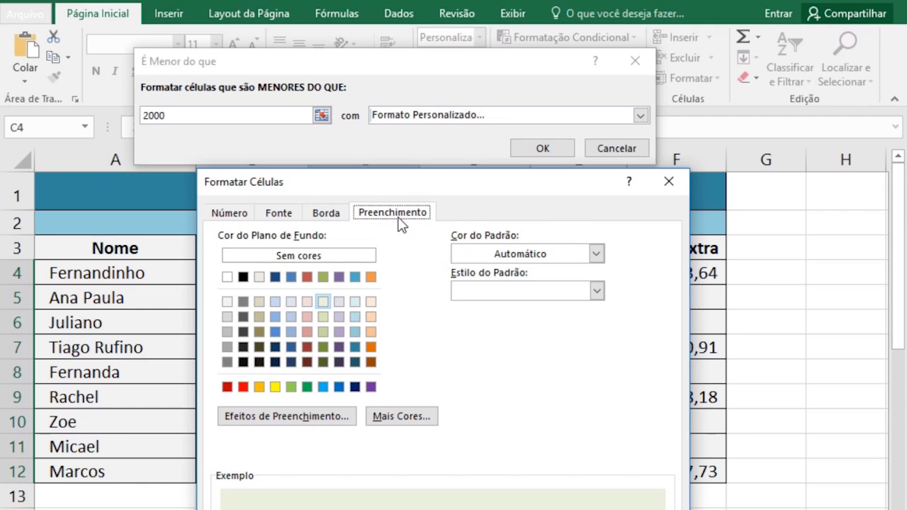
left_click(326, 213)
left_click(280, 213)
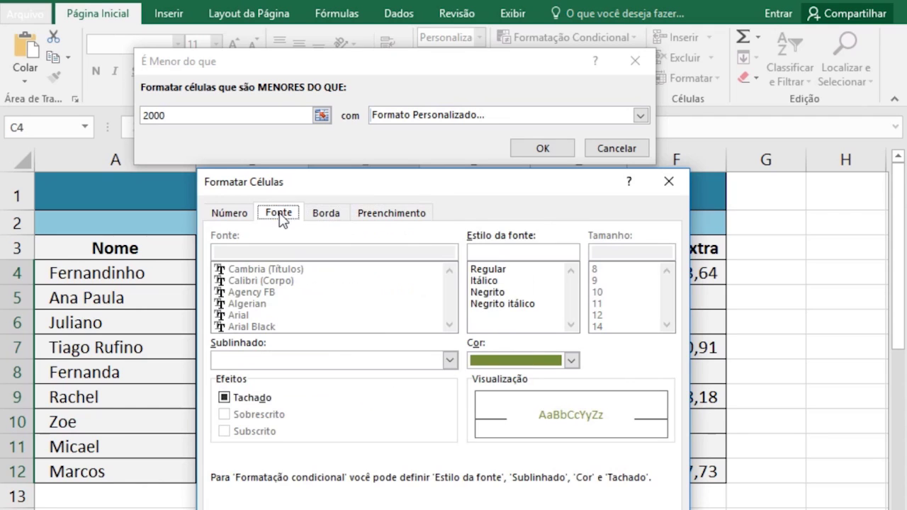
left_click(320, 214)
left_click(369, 215)
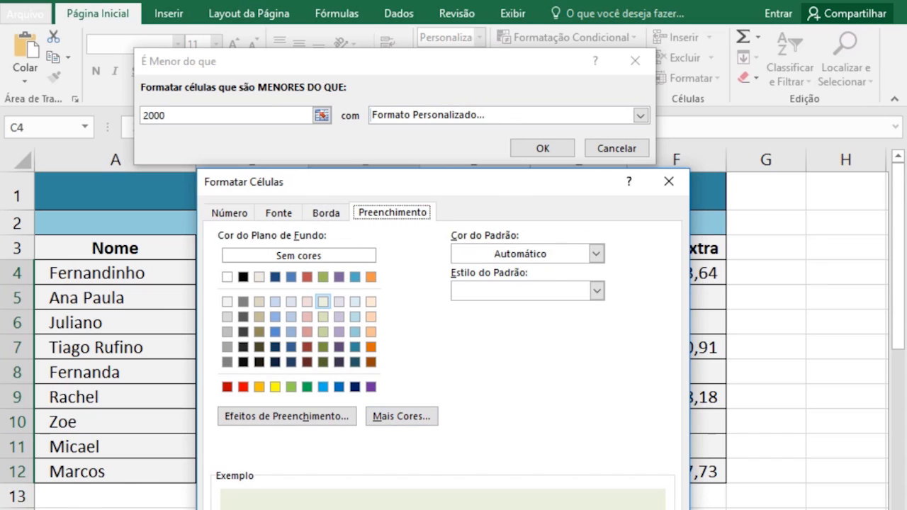
key("Return")
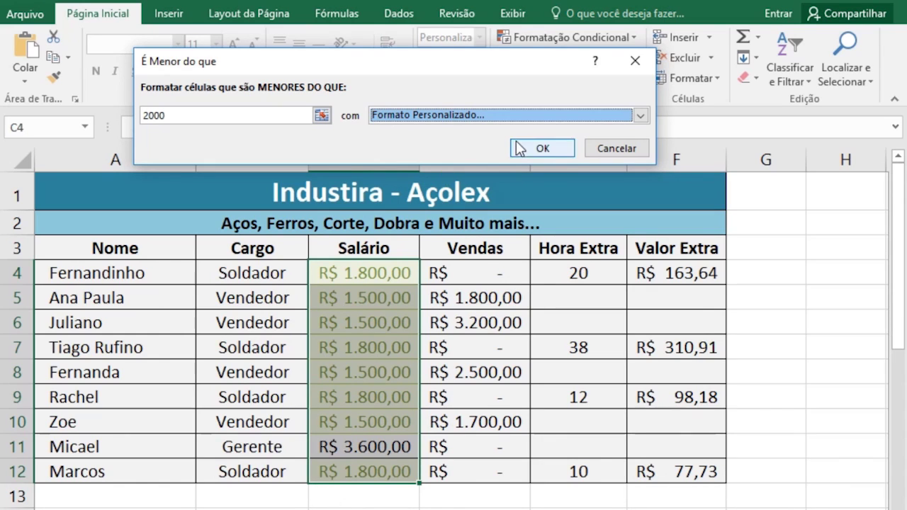
Step: Apply the below-2000 rule and enter 2000 as the salary in C5
left_click(543, 150)
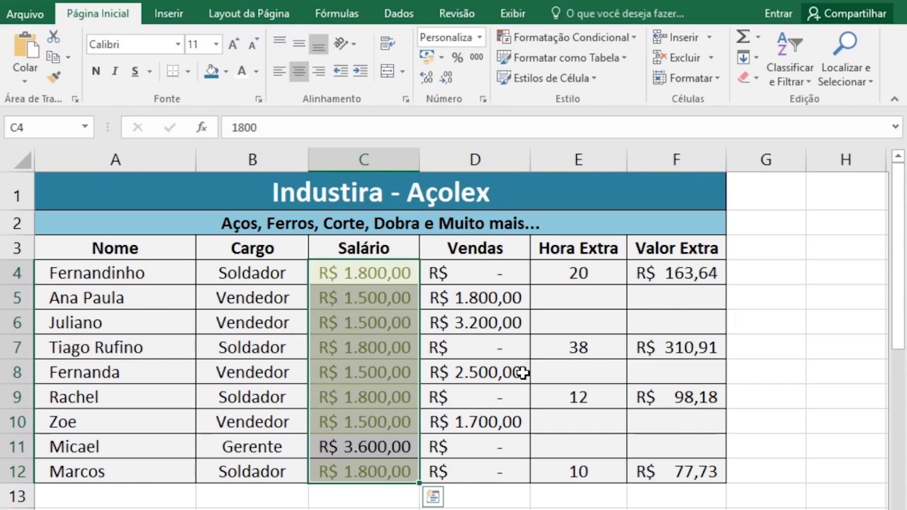
left_click(482, 325)
left_click(415, 299)
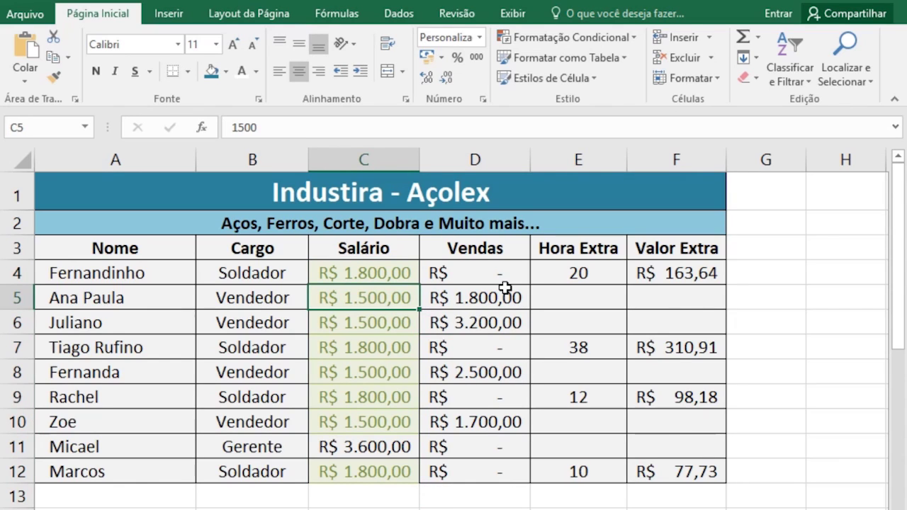
type("2000")
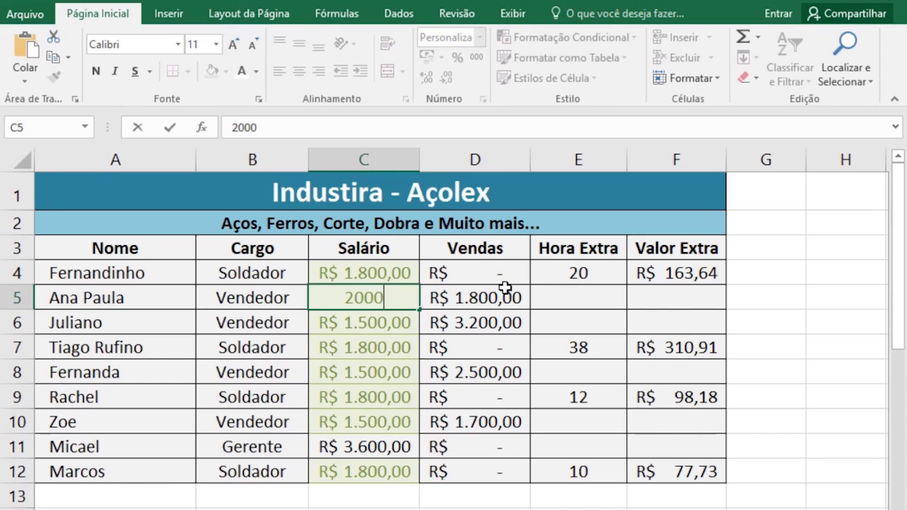
key("Return")
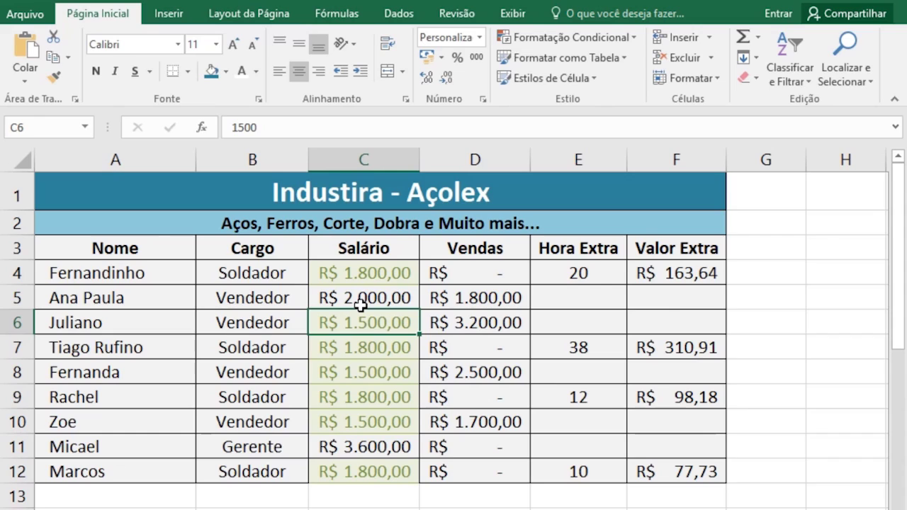
Step: Test C5 with 1.999,99, 200 and finally 2.000
left_click(361, 305)
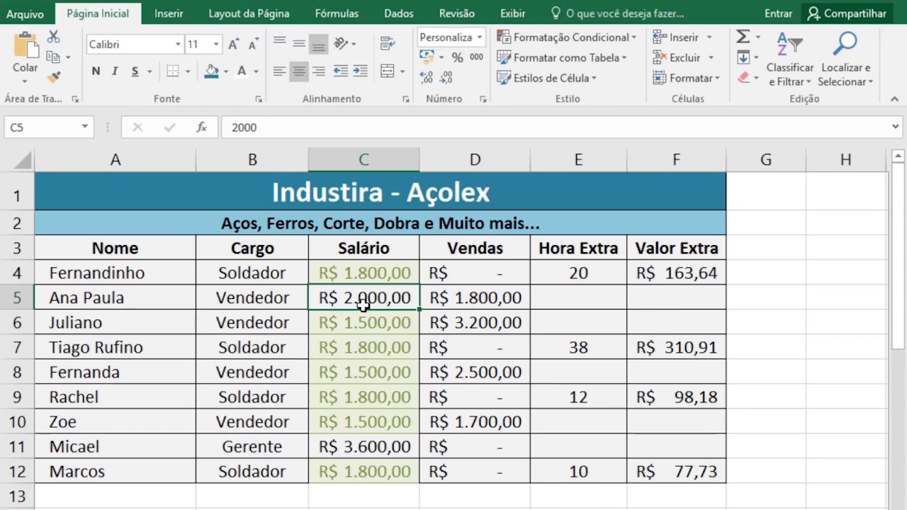
type("1.999,99")
key("Return")
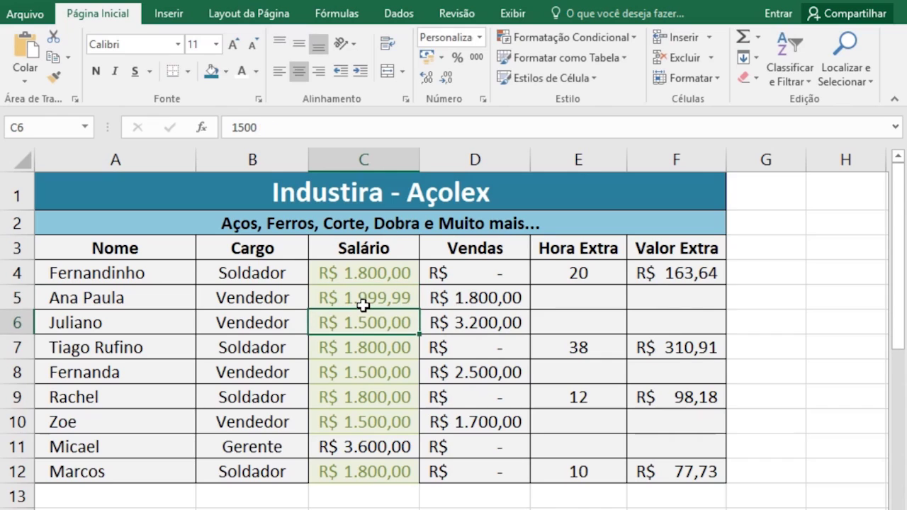
left_click(363, 305)
type("200")
key("Return")
left_click(363, 304)
type("2.000")
key("Return")
Step: Clear the rules from C4:C12, then undo to restore the Salário highlight
left_click_drag(387, 271, 398, 473)
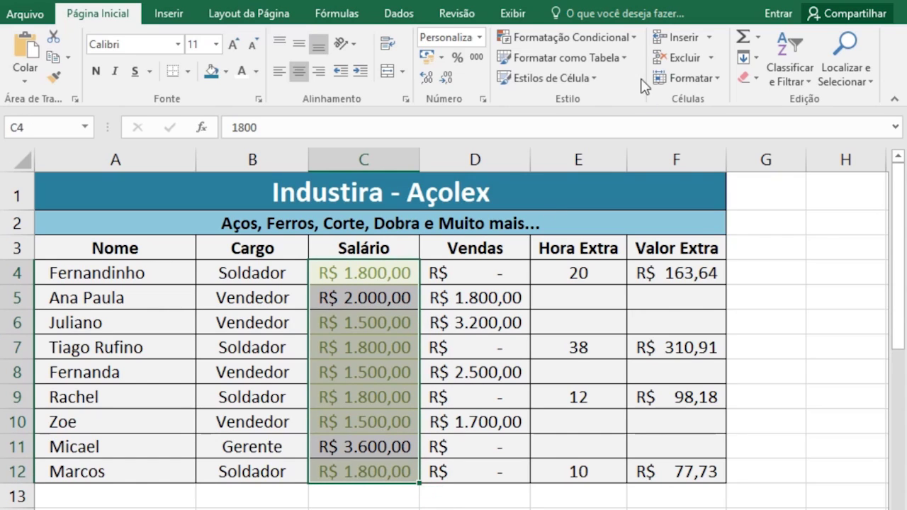
left_click(614, 38)
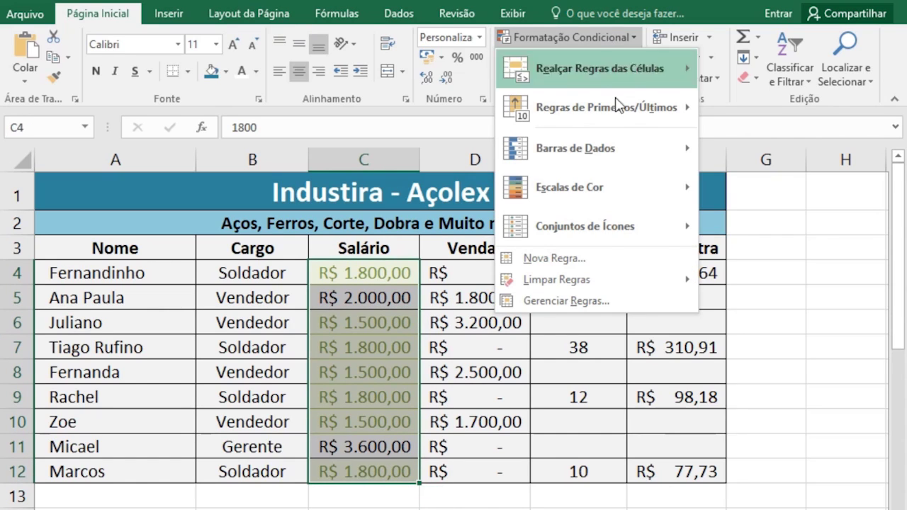
mouse_move(557, 280)
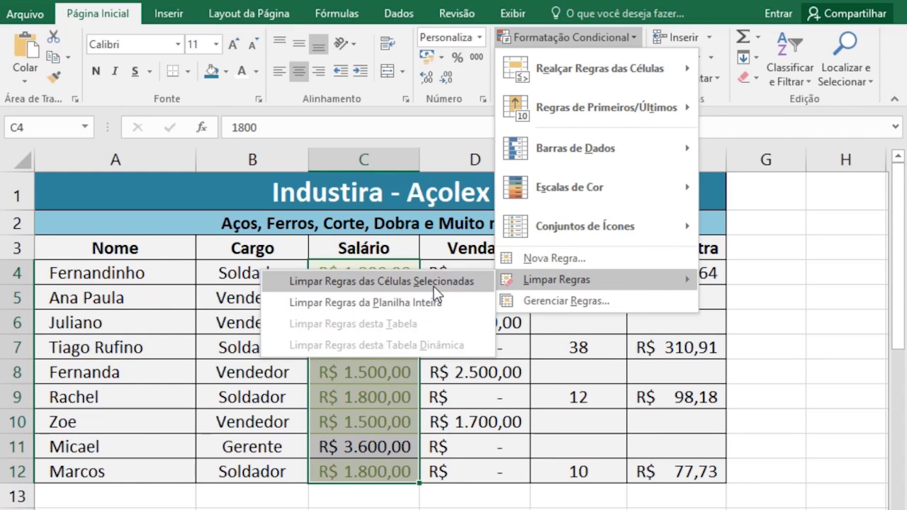
left_click(435, 289)
left_click(501, 391)
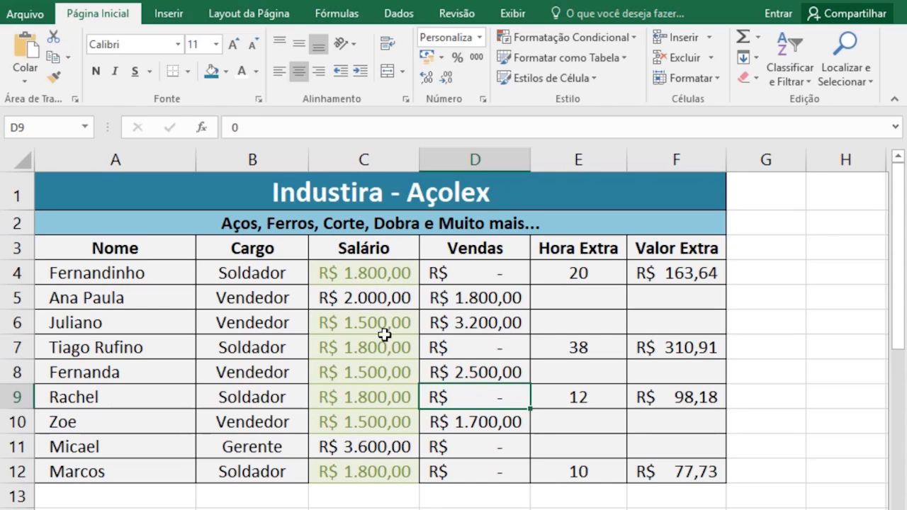
key("Left")
key("Up")
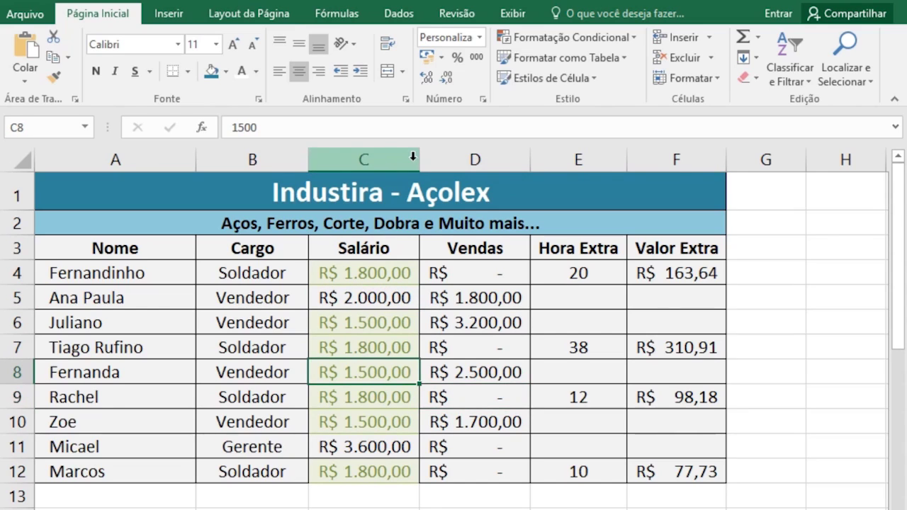
left_click(602, 40)
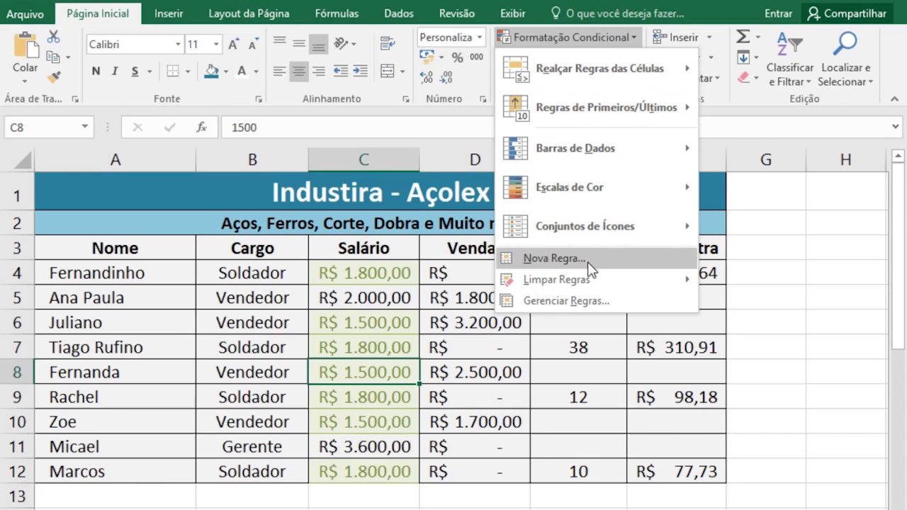
Step: Delete the Valor da Célula < 2000 rule in Gerenciar Regras and apply the change
left_click(550, 305)
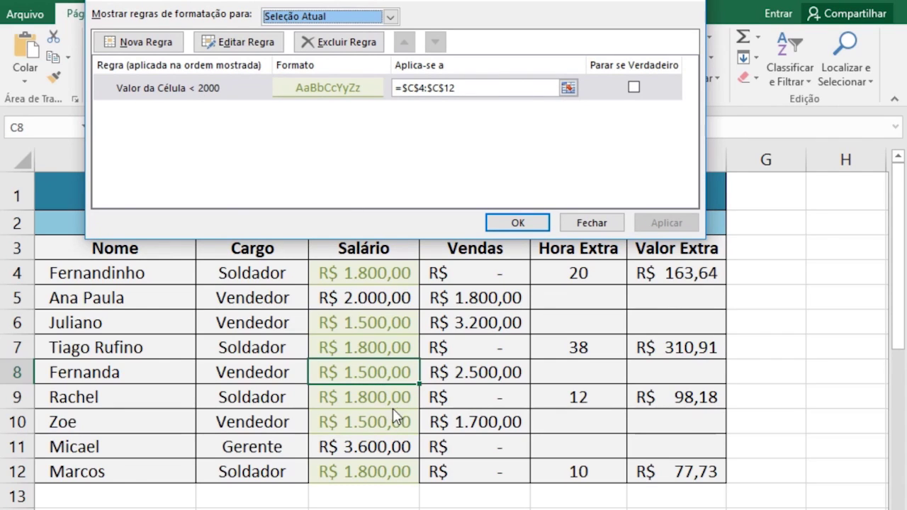
left_click(206, 91)
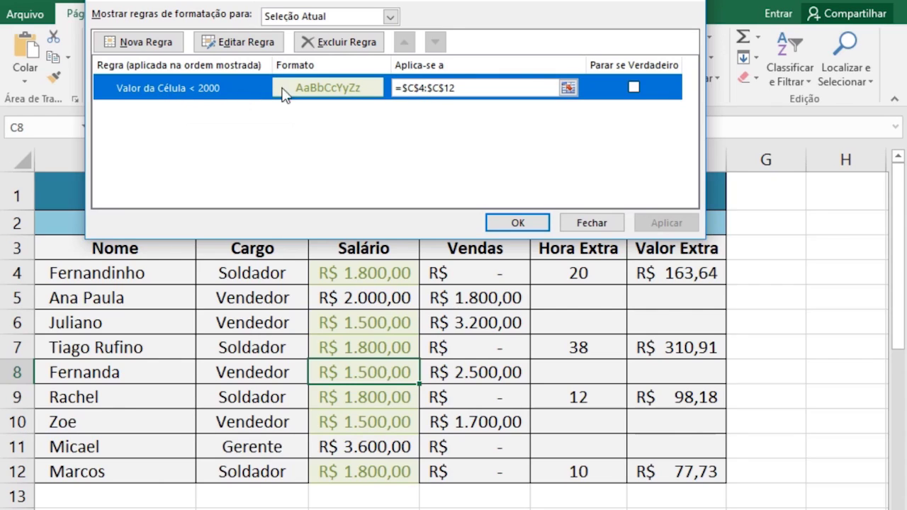
left_click(340, 44)
left_click(662, 221)
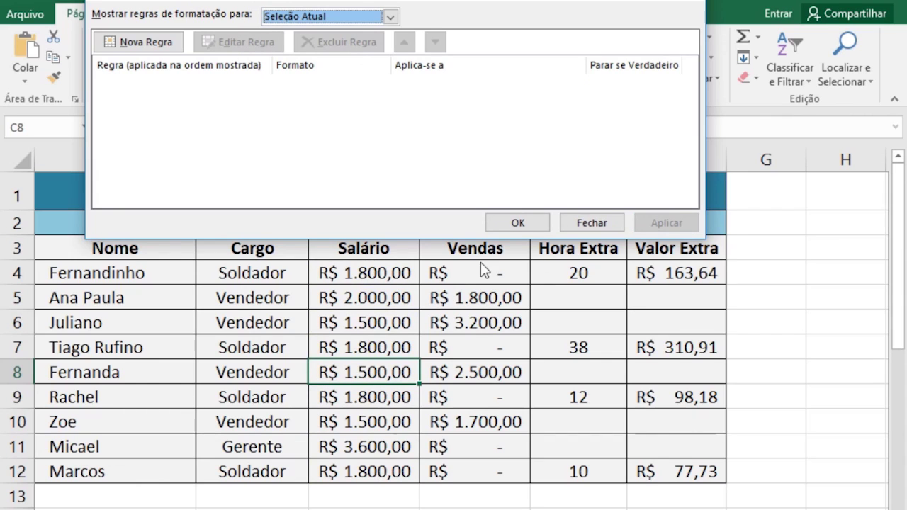
left_click(518, 222)
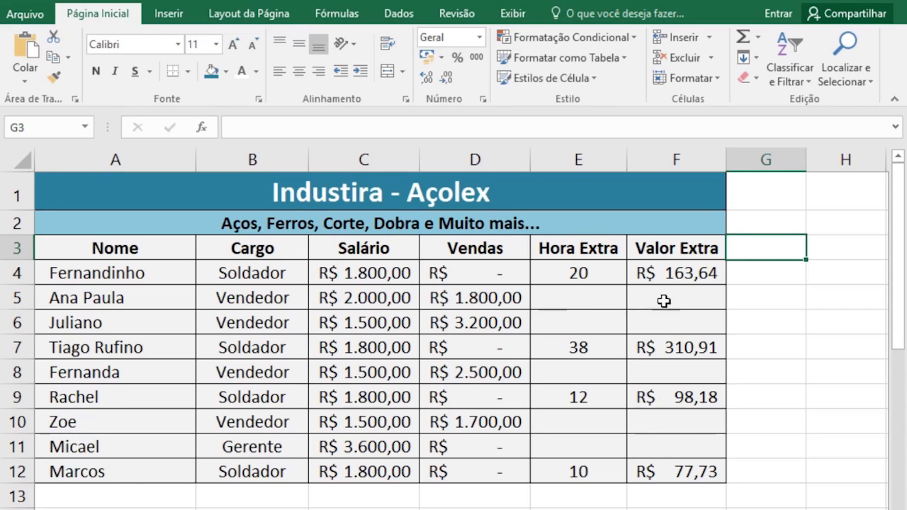
left_click_drag(616, 276, 613, 476)
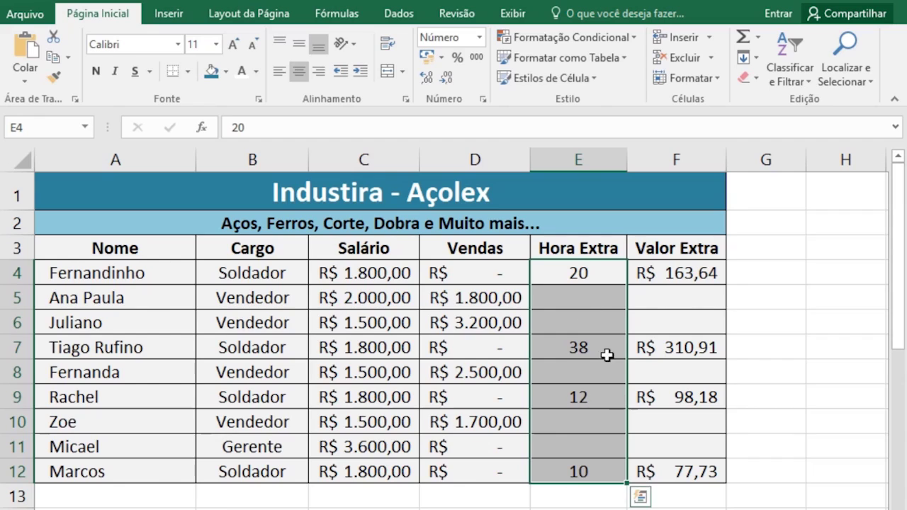
Step: Check the Hora Extra values, then select E4:E12 and open Formatação Condicional
left_click(594, 474)
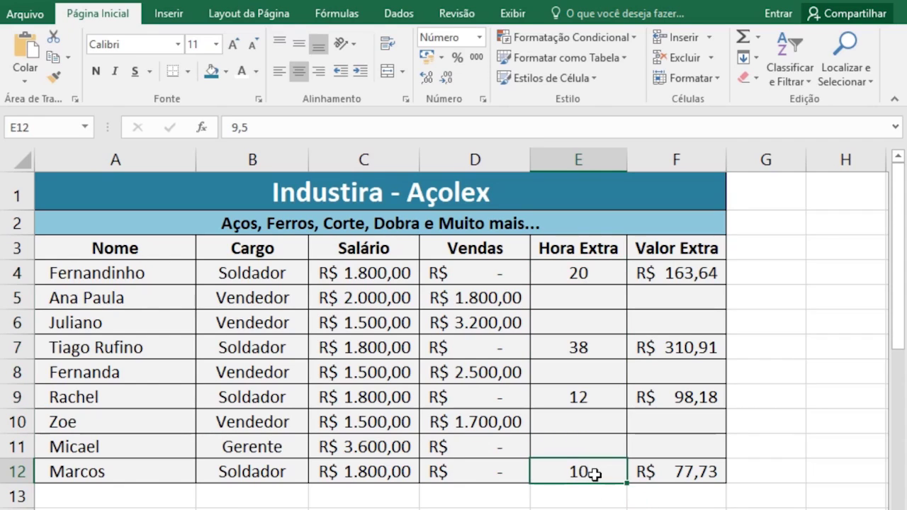
left_click(581, 401)
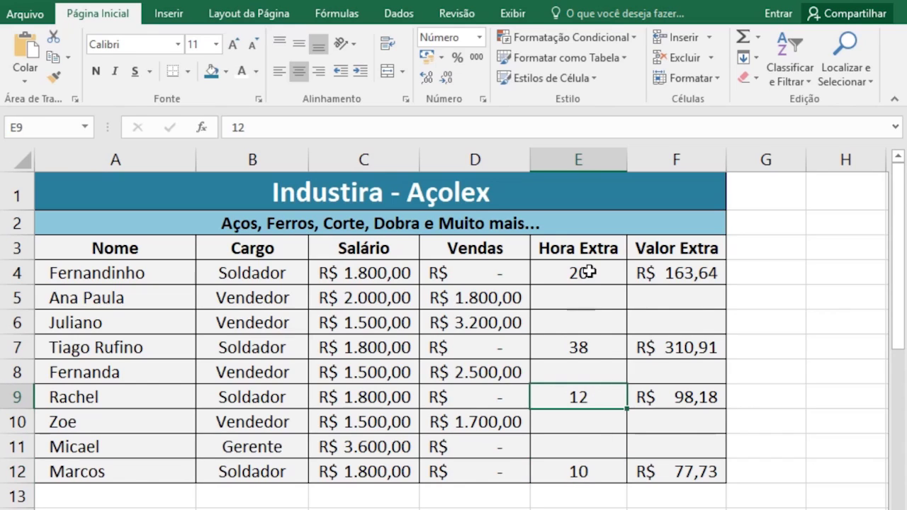
left_click(583, 276)
left_click(588, 348)
left_click(595, 273)
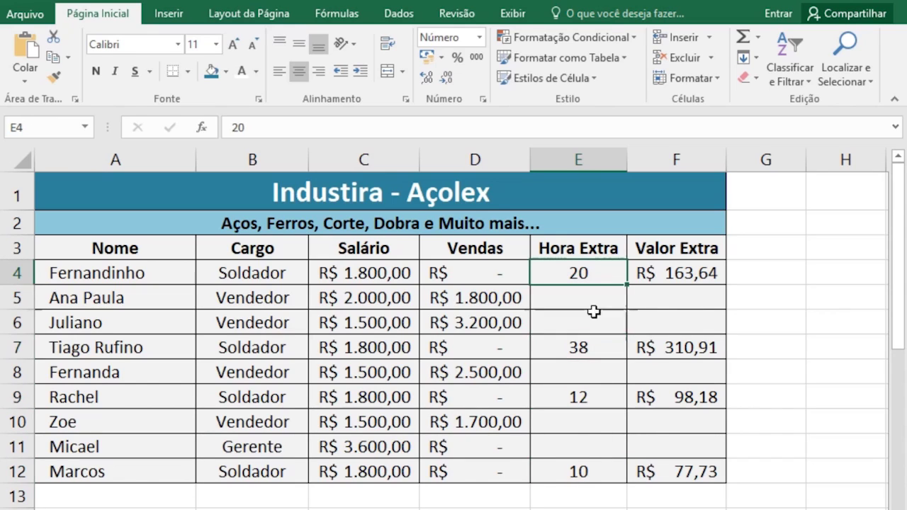
left_click_drag(594, 311, 600, 468)
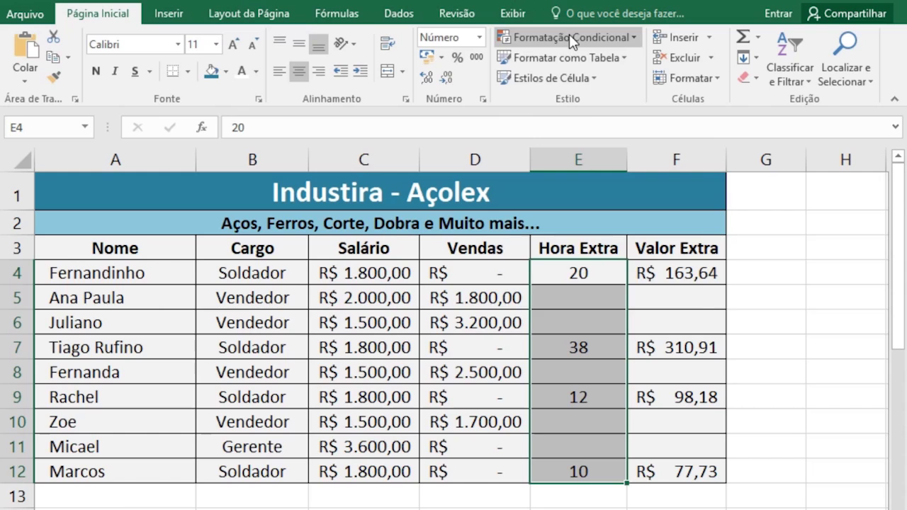
left_click(569, 37)
mouse_move(585, 226)
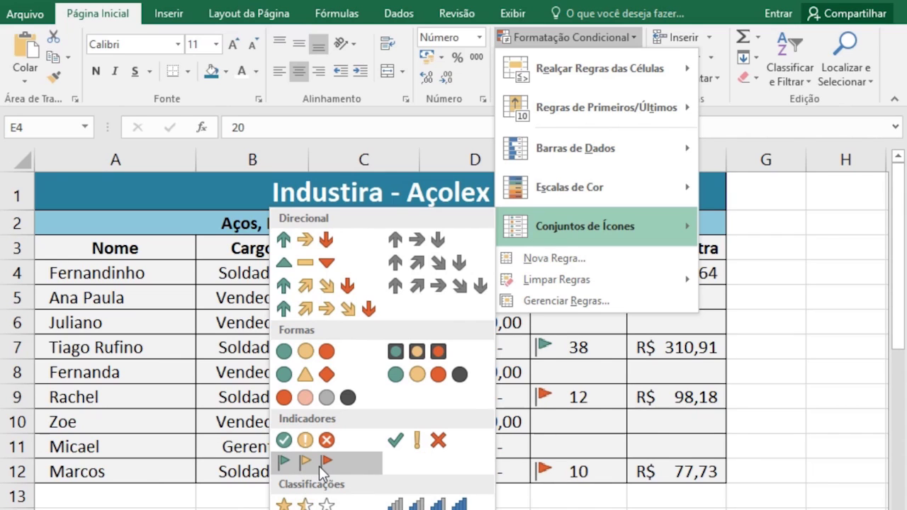
Step: Apply the 3 Bandeiras icon set to Hora Extra and check the flags in E4, E7, E9, E12
left_click(319, 466)
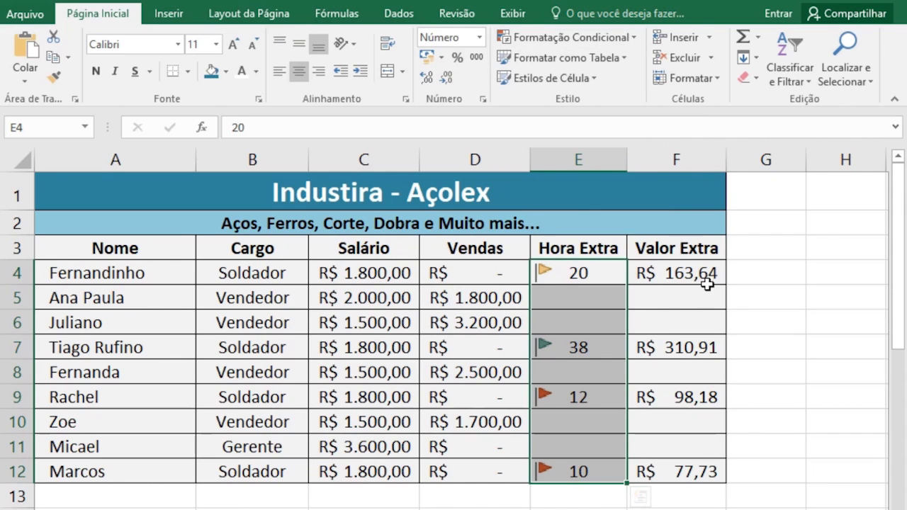
left_click(597, 476)
left_click(577, 395)
left_click(574, 348)
left_click(571, 275)
left_click(572, 346)
left_click(568, 399)
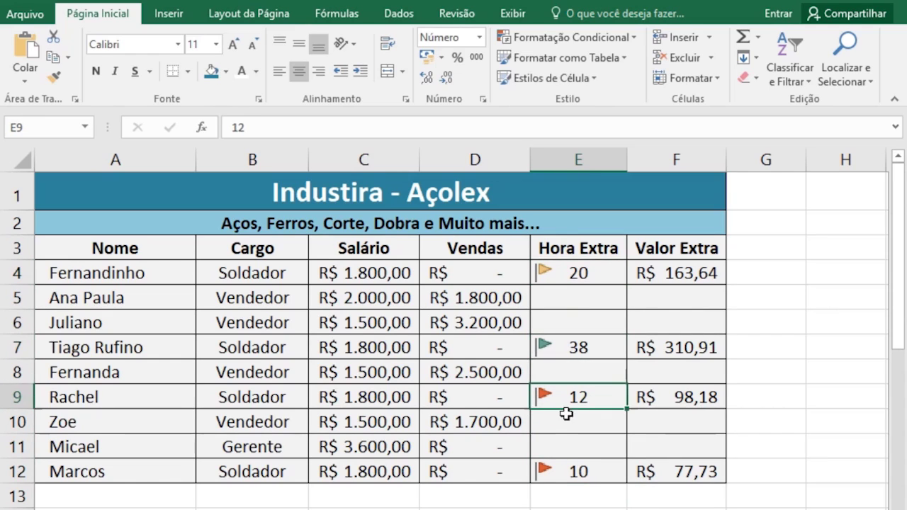
left_click(579, 472)
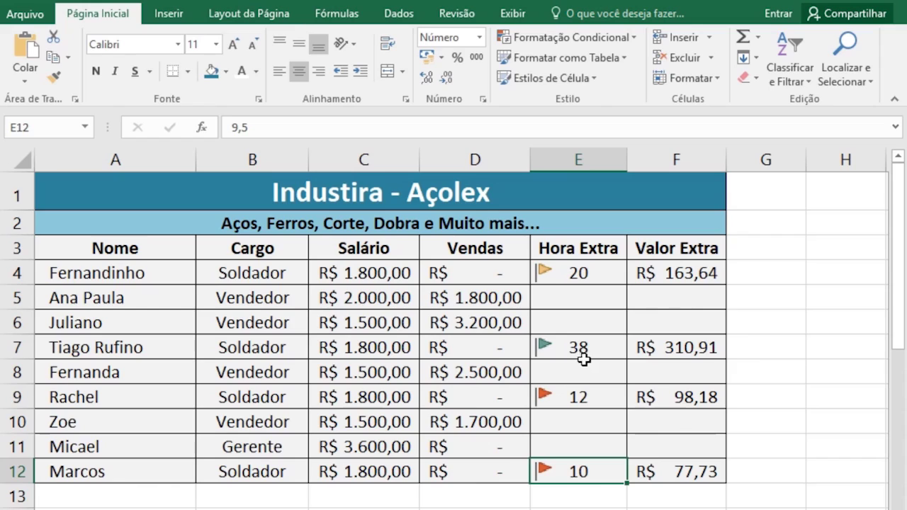
left_click(586, 348)
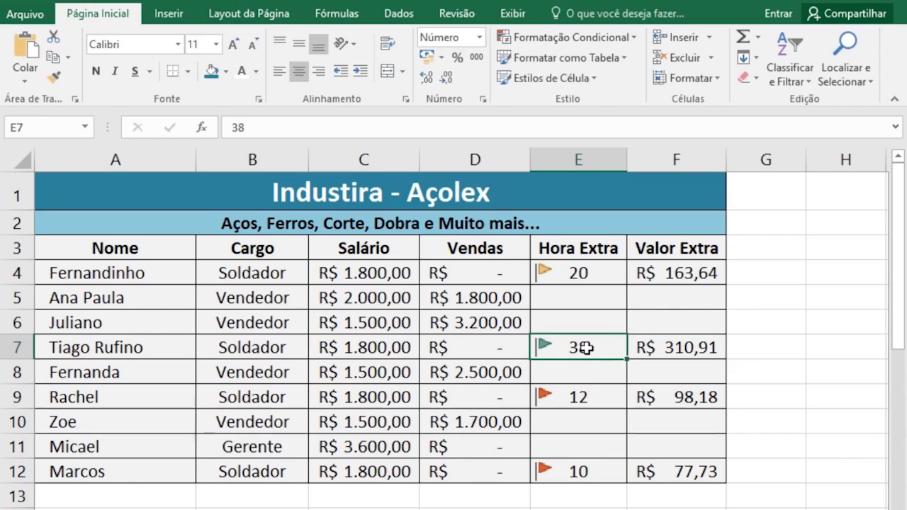
left_click(599, 281)
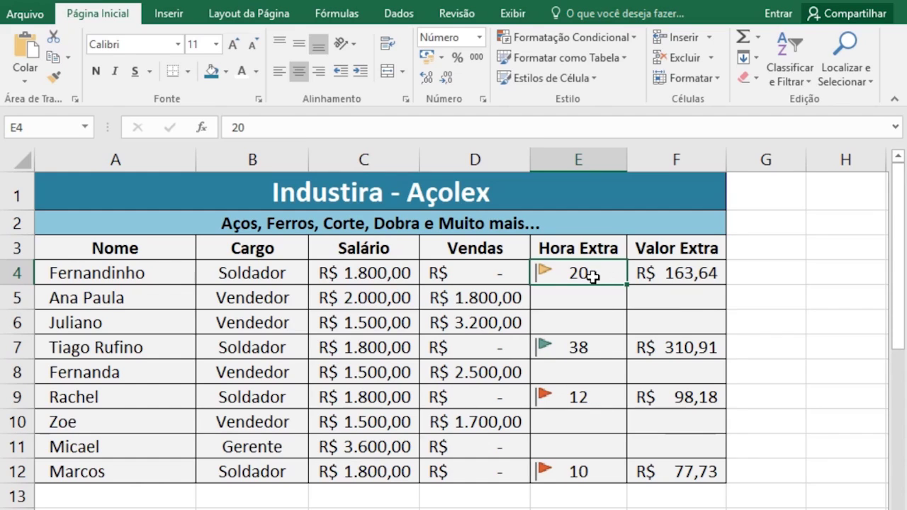
left_click(591, 351)
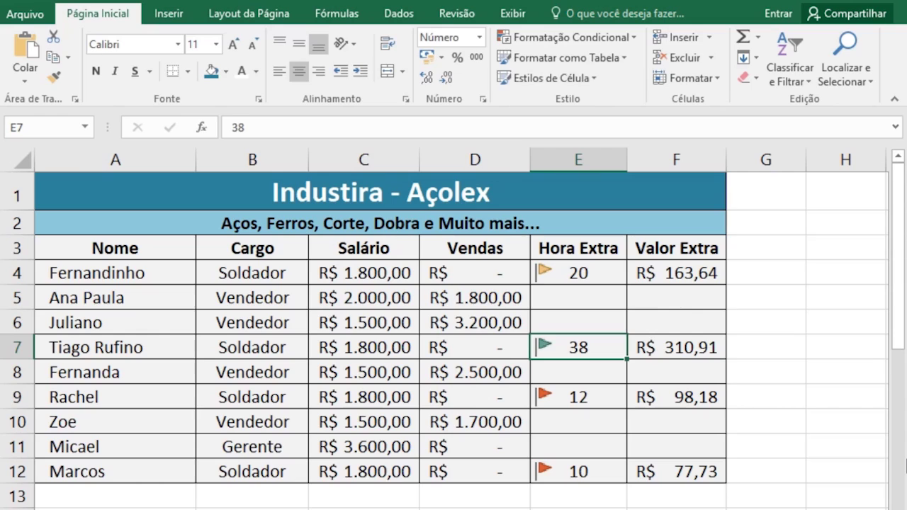
Step: Enter 100, then 21, then 15 as the Hora Extra in E7, ending at 15
type("100")
key("Return")
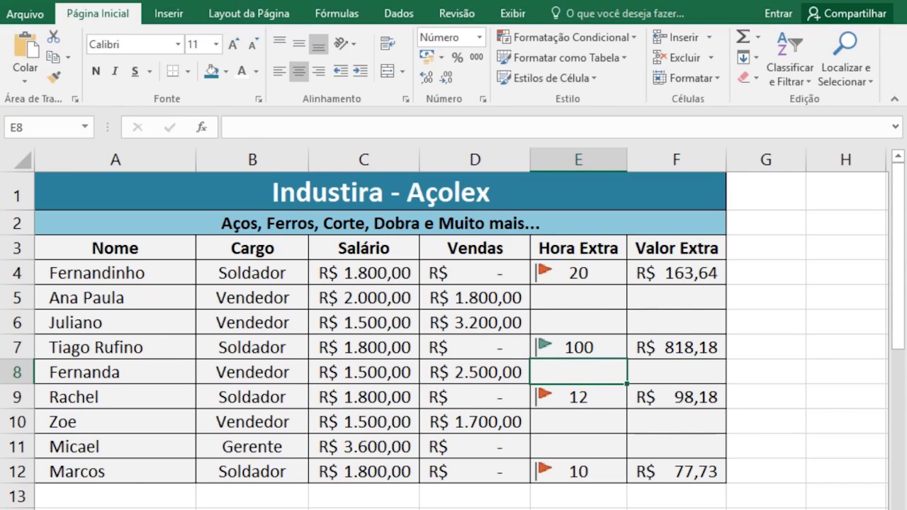
left_click(606, 356)
type("21")
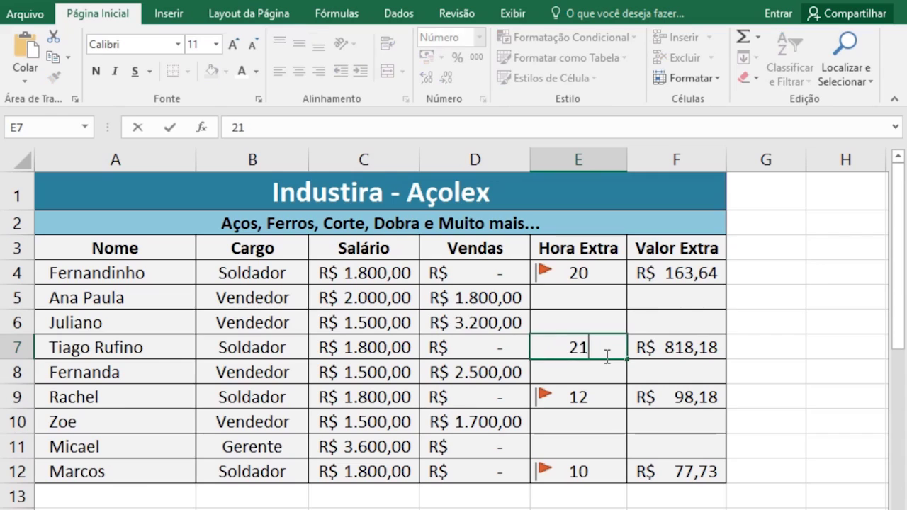
key("Return")
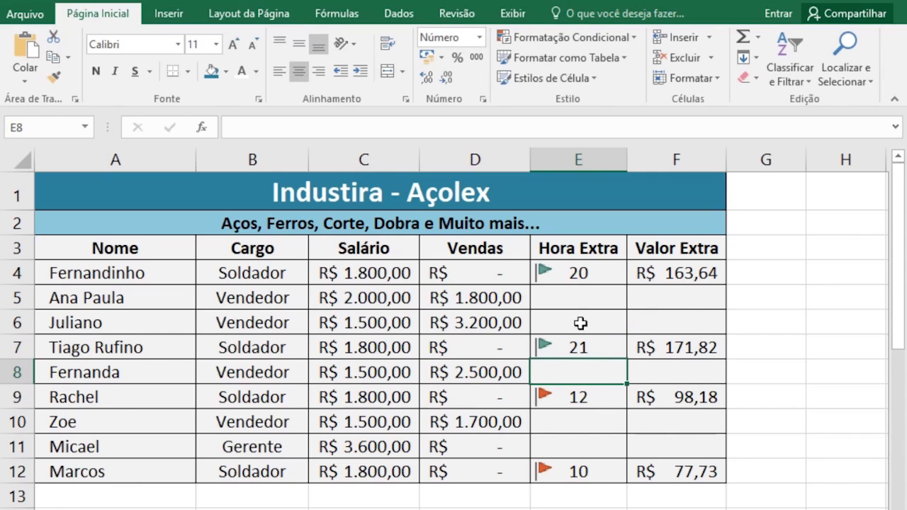
left_click(576, 351)
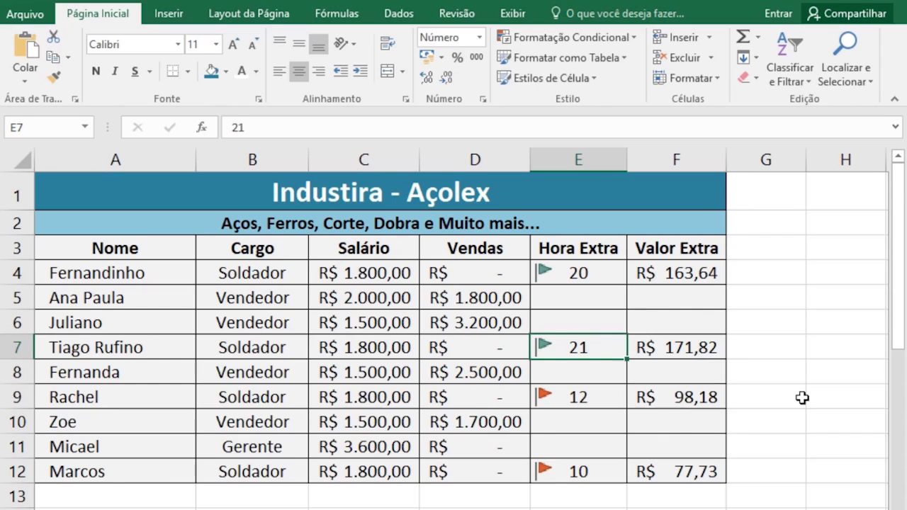
type("15")
key("Return")
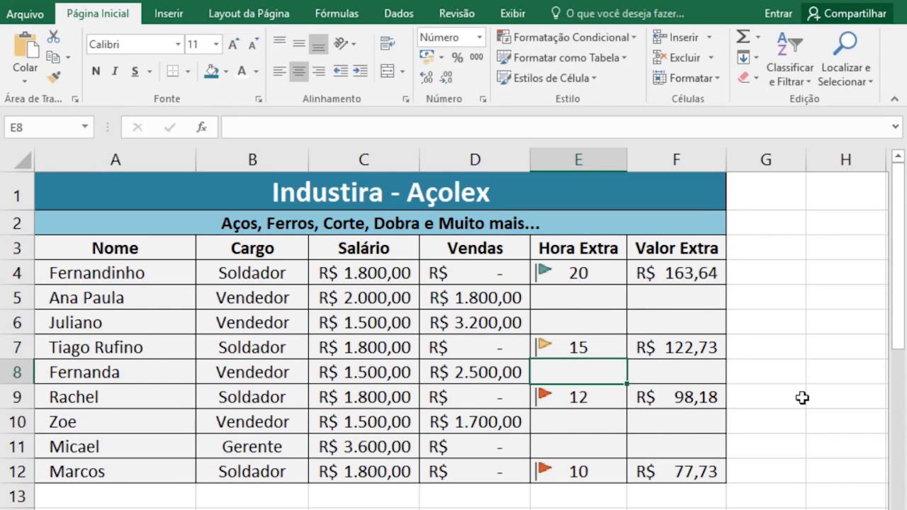
Step: Check the flagged hours in E4, E7, E12 and E9, then select E4:E12
left_click(587, 281)
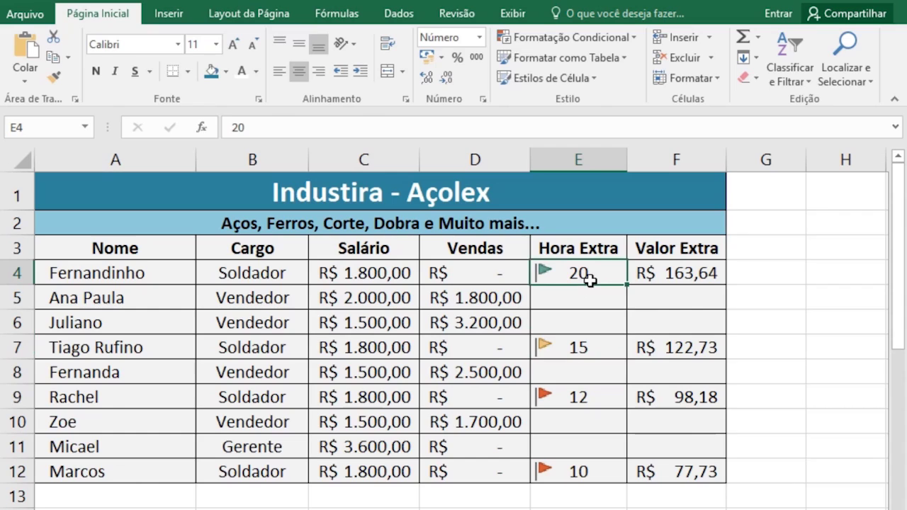
left_click(582, 346)
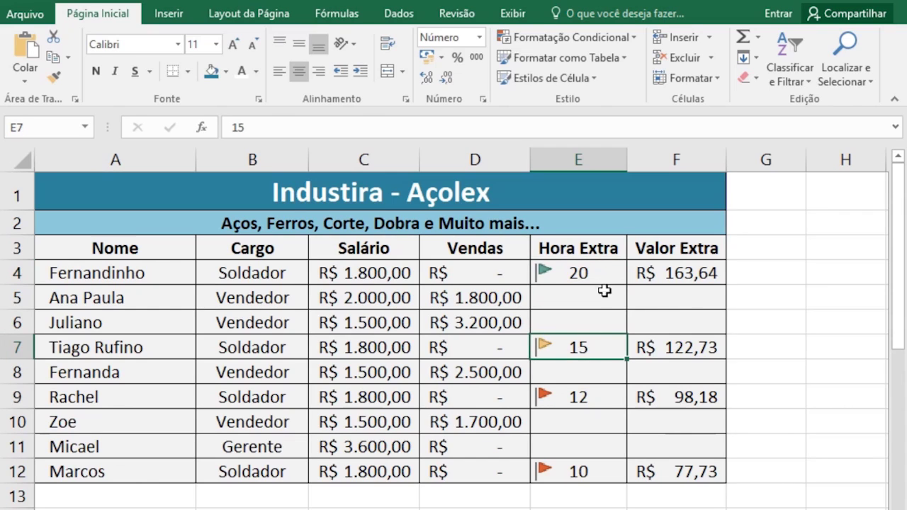
left_click(576, 474)
left_click(579, 400)
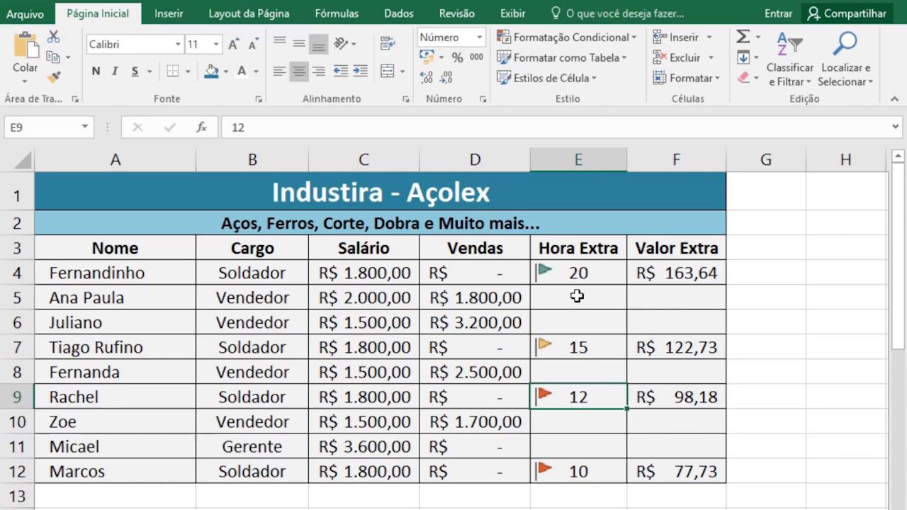
mouse_move(577, 268)
left_mouse_down()
mouse_move(573, 470)
mouse_move(567, 466)
left_mouse_up()
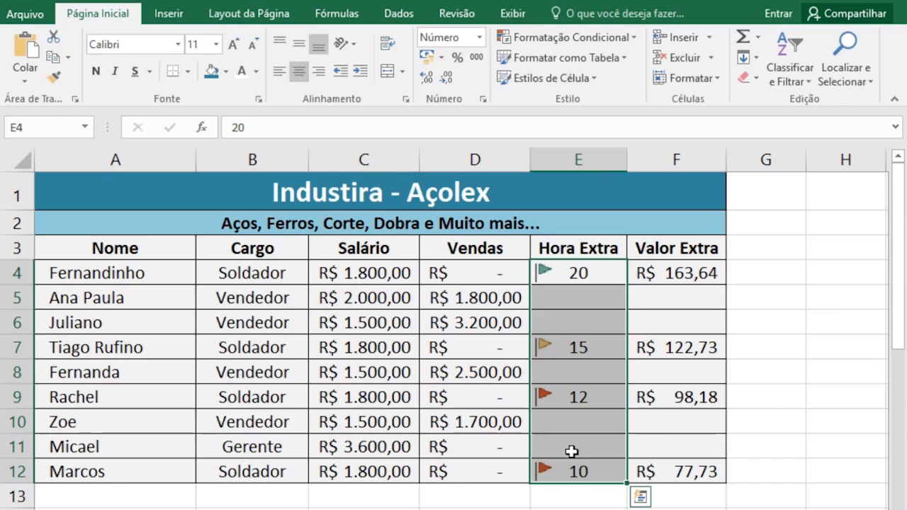
Step: Clear the flag icon rules from E4:E12, then select the Valor Extra cells F4:F12
left_click(572, 464)
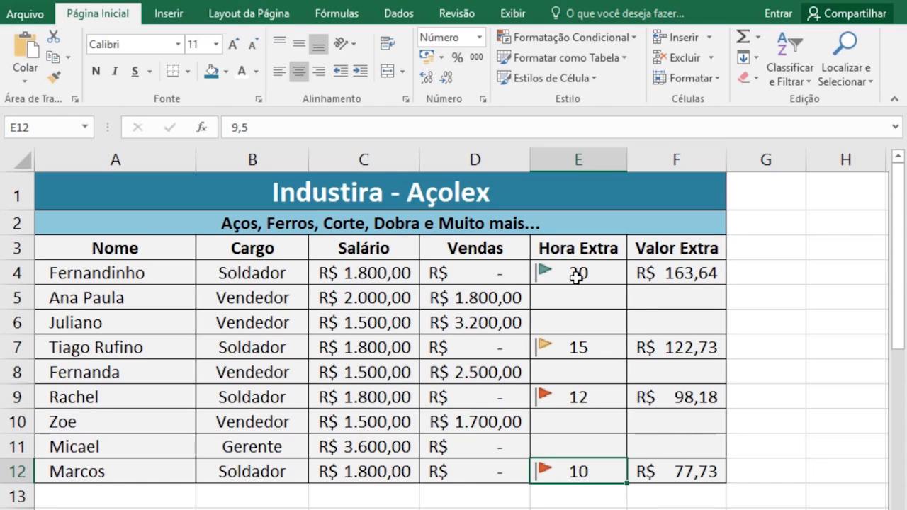
left_click_drag(577, 276, 577, 471)
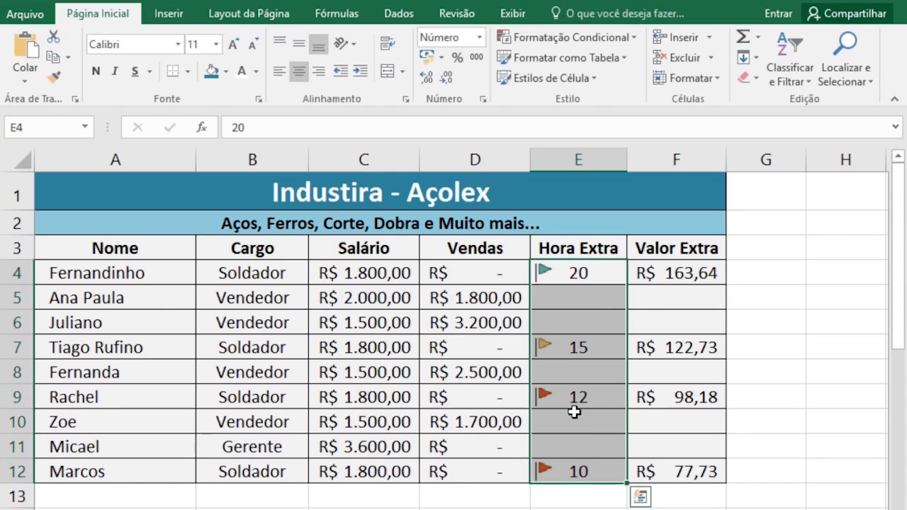
left_click(545, 36)
mouse_move(556, 279)
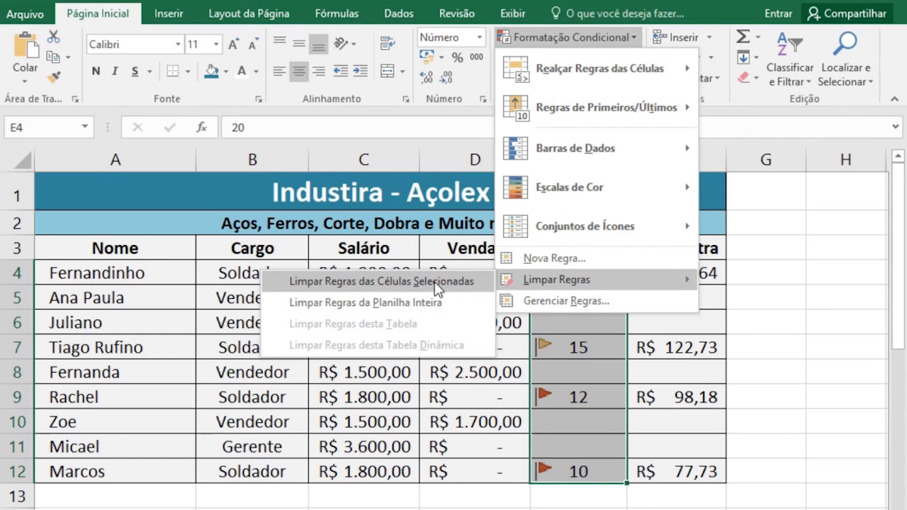
left_click(438, 288)
left_click_drag(677, 273, 669, 471)
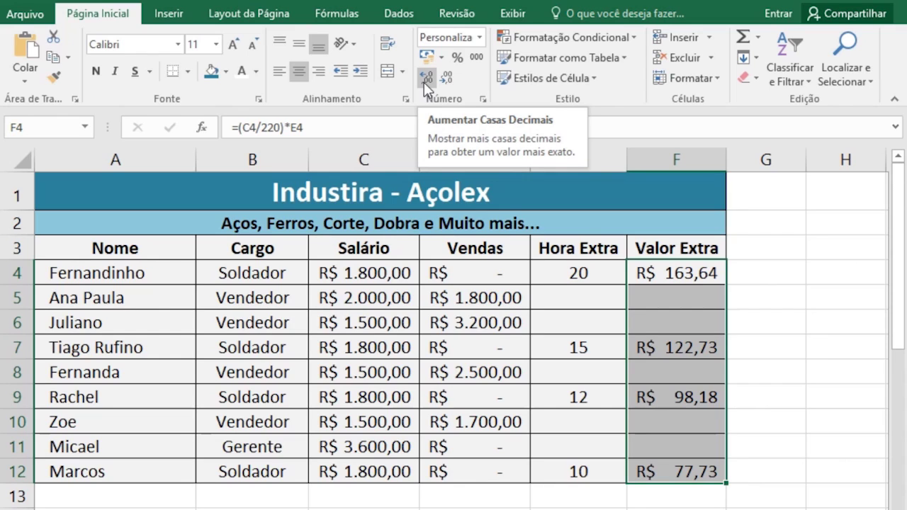
left_click(593, 37)
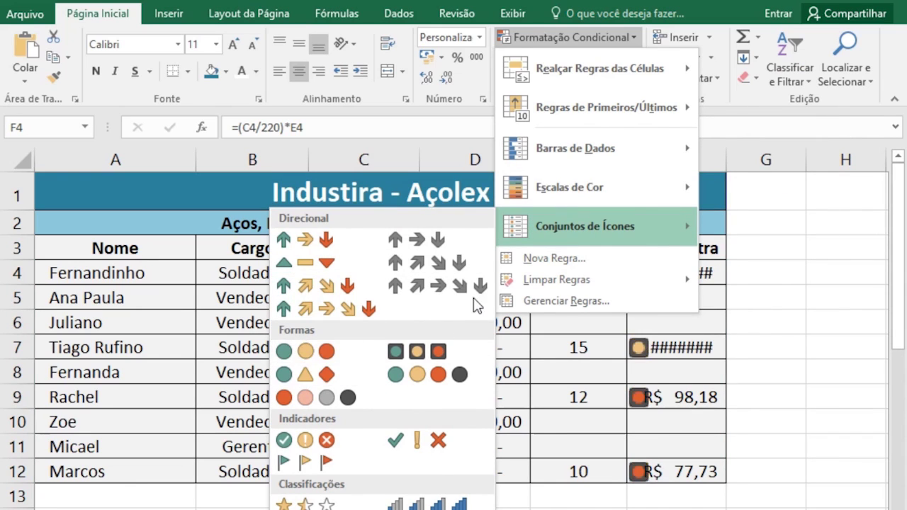
mouse_move(575, 148)
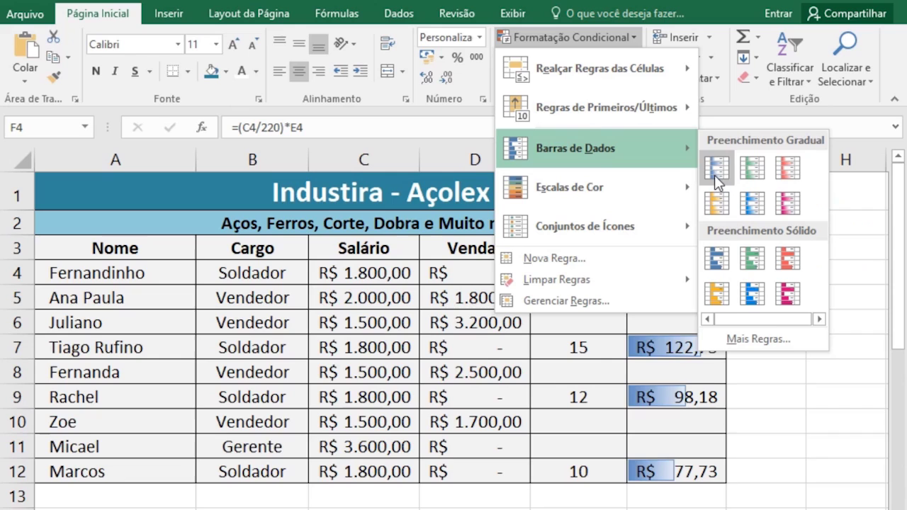
Step: Apply solid blue fill data bars to F4:F12 and deselect to view them
left_click(715, 259)
left_click(827, 319)
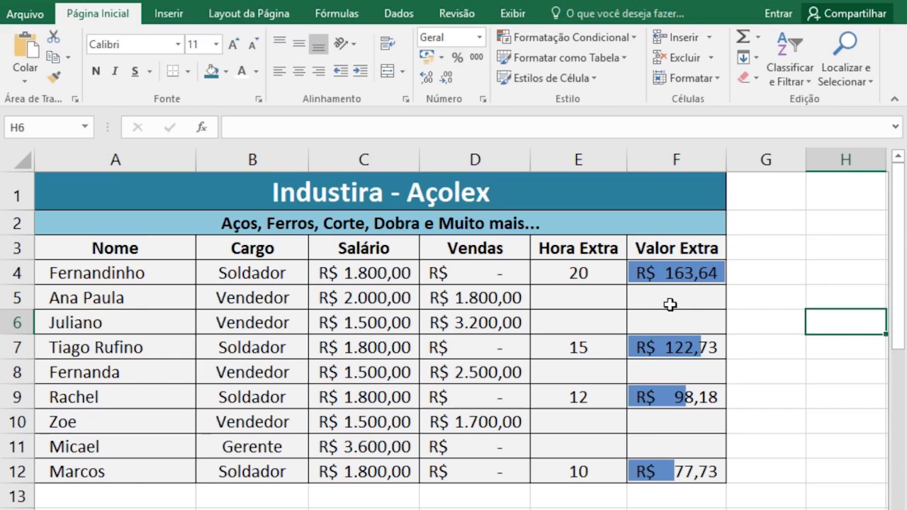
left_click(686, 260)
key("Down")
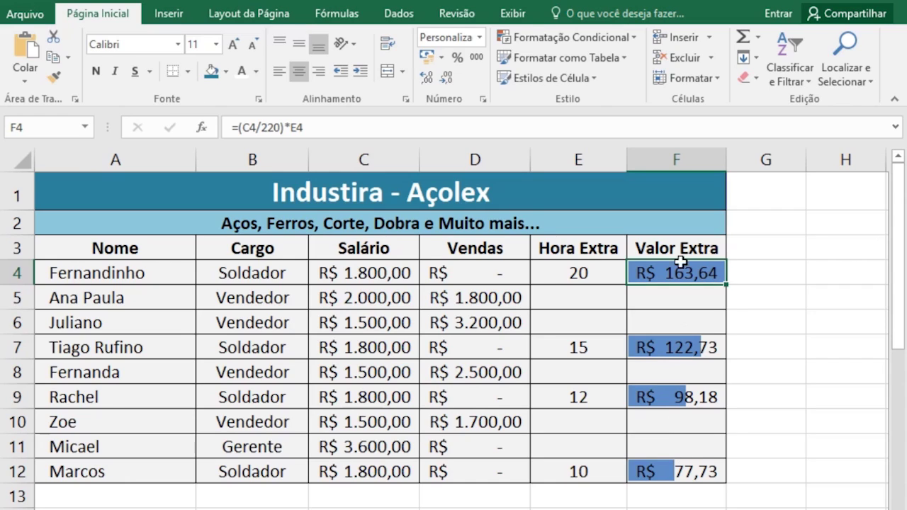
left_click(674, 345)
left_click(678, 395)
left_click(676, 473)
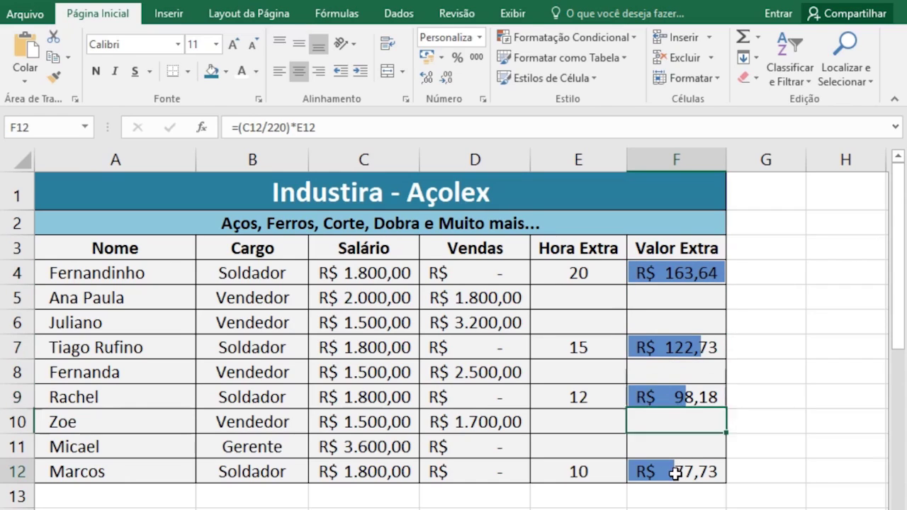
left_click(676, 298)
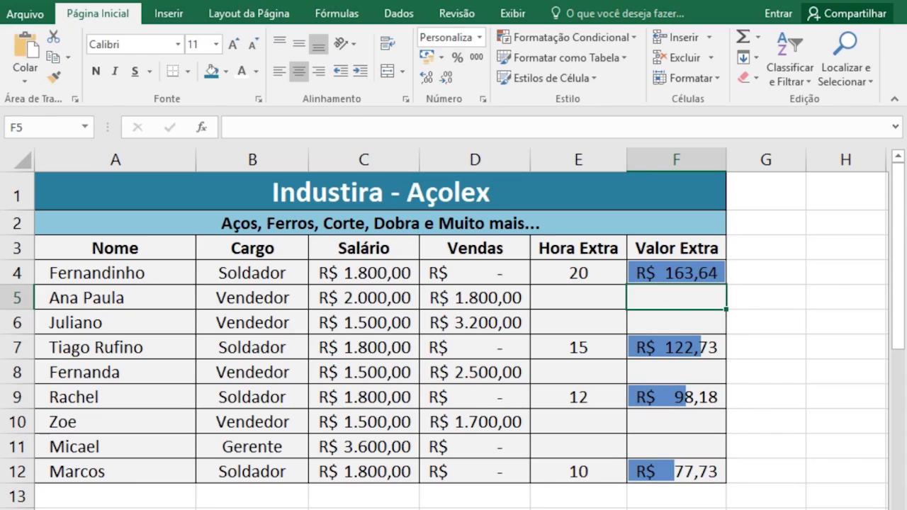
type("200")
key("Return")
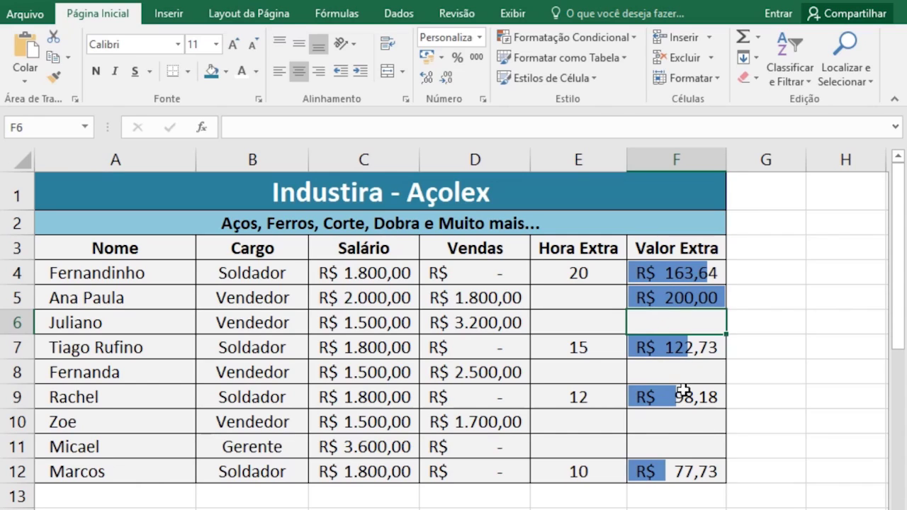
left_click(663, 289)
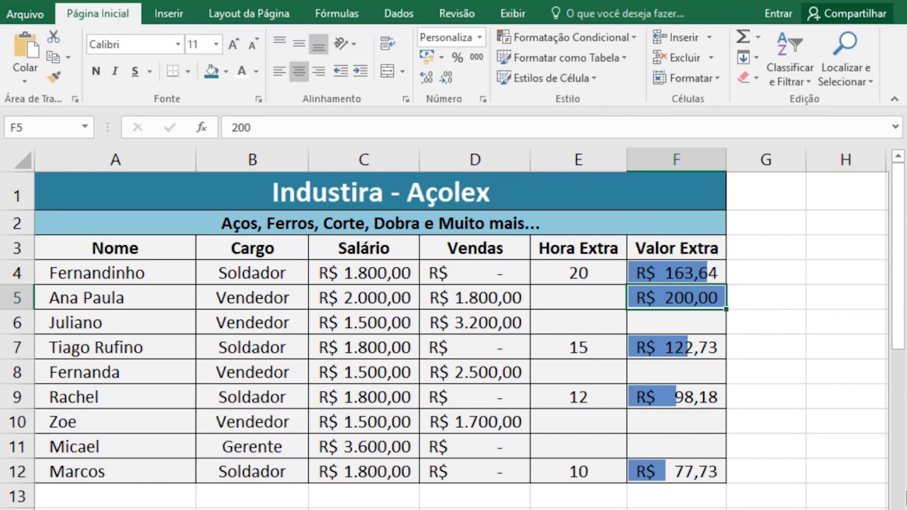
type("244")
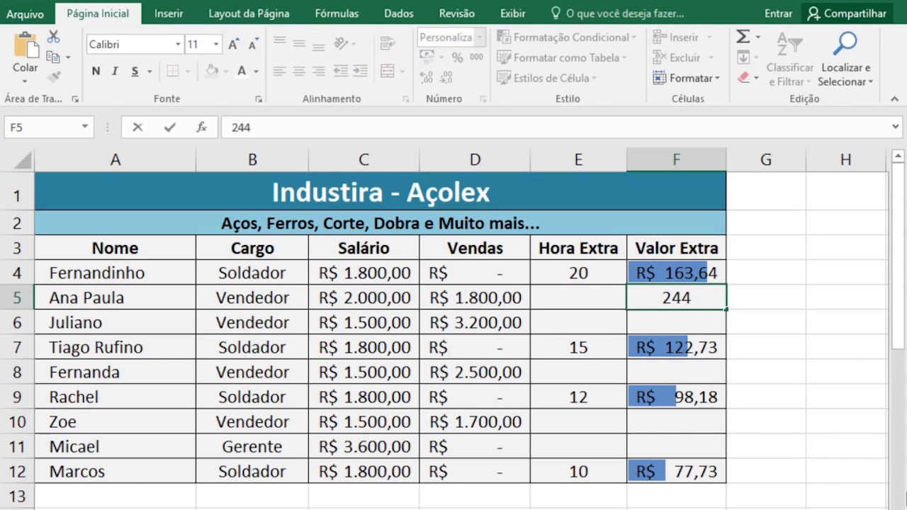
key("Return")
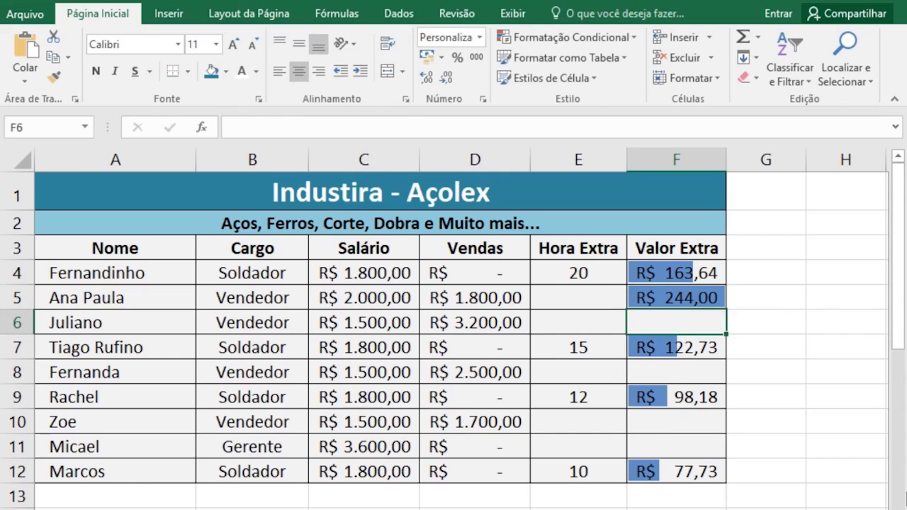
left_click(662, 298)
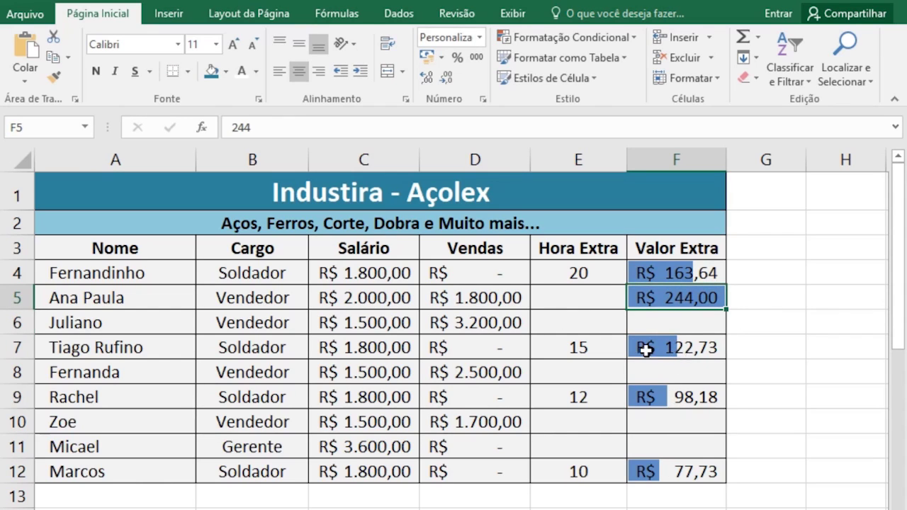
left_click(646, 348)
left_click(677, 301)
key("Delete")
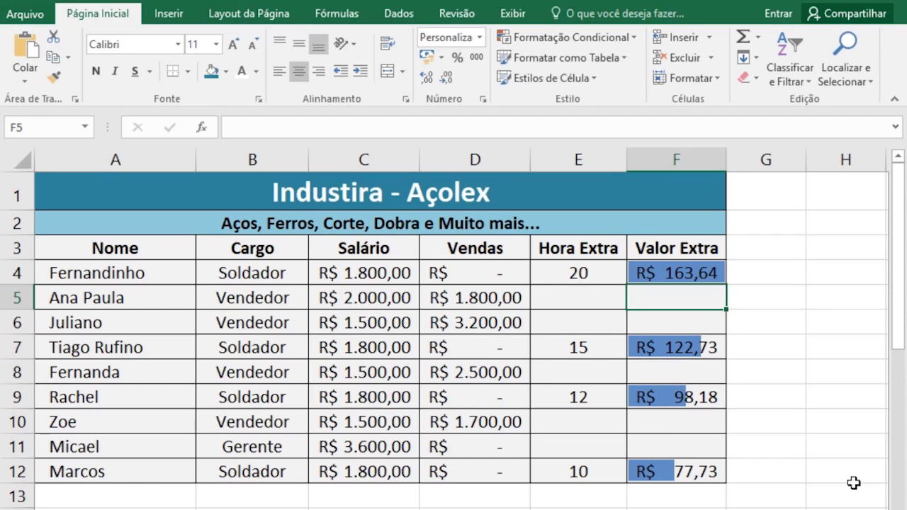
left_click(700, 276)
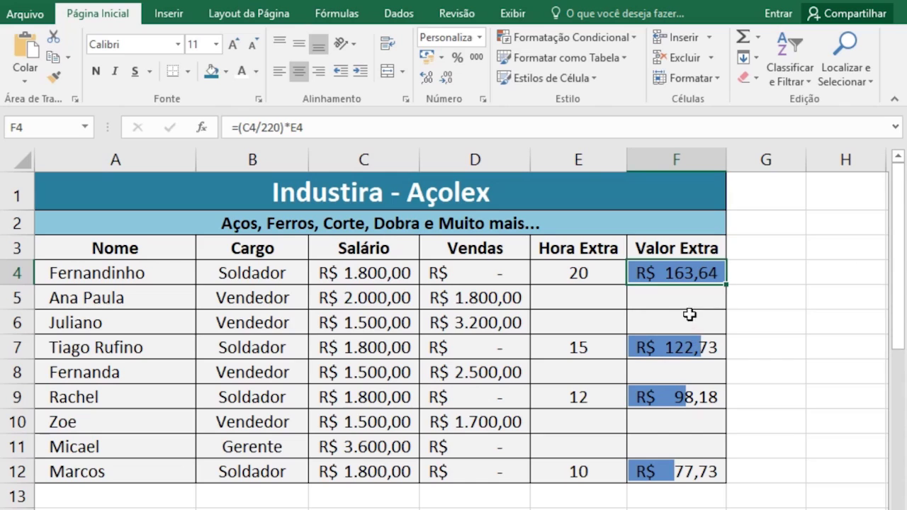
Step: Open the Formatação Condicional menu to view the Conjuntos de Ícones choices
left_click(565, 37)
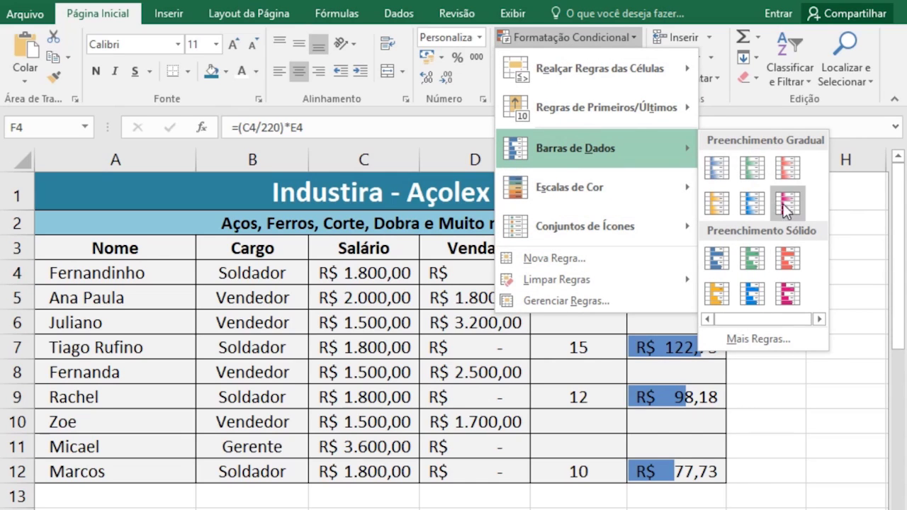
mouse_move(586, 226)
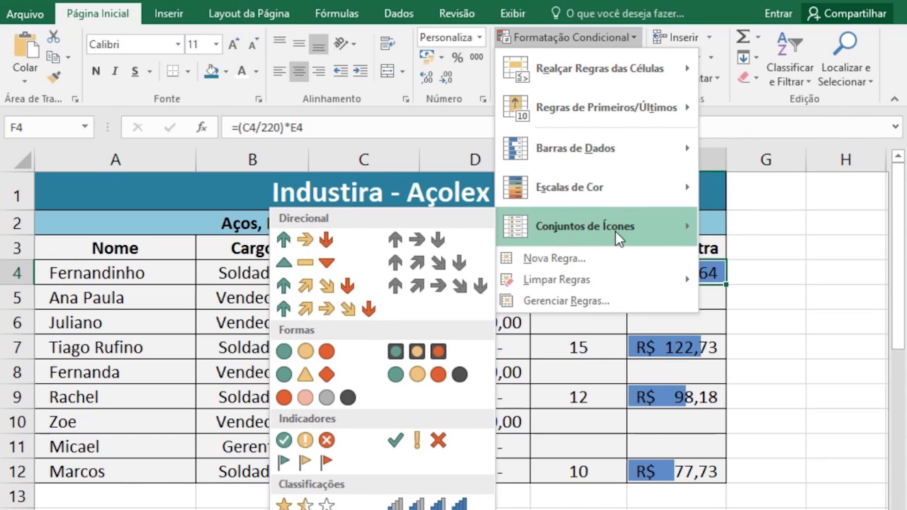
Step: Browse the Formatação Condicional menu once more and close it, keeping the data bars
left_click(808, 284)
left_click(805, 390)
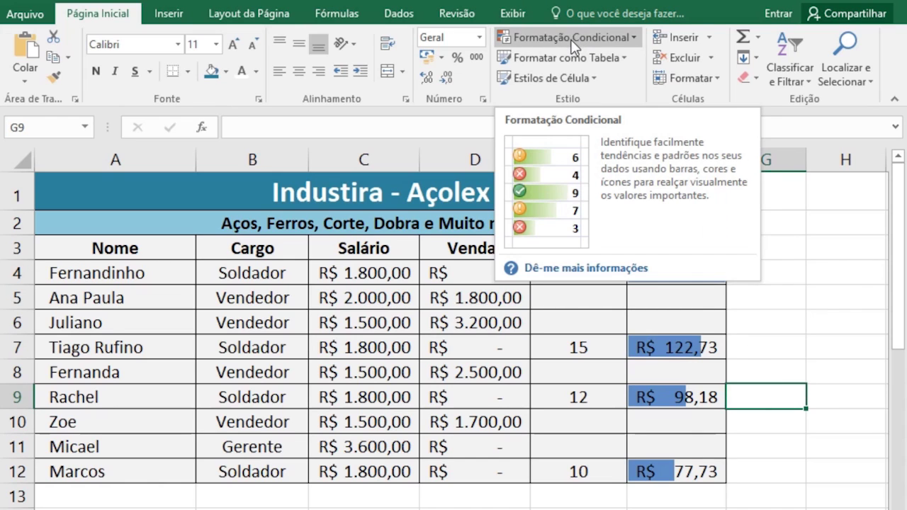
left_click(554, 39)
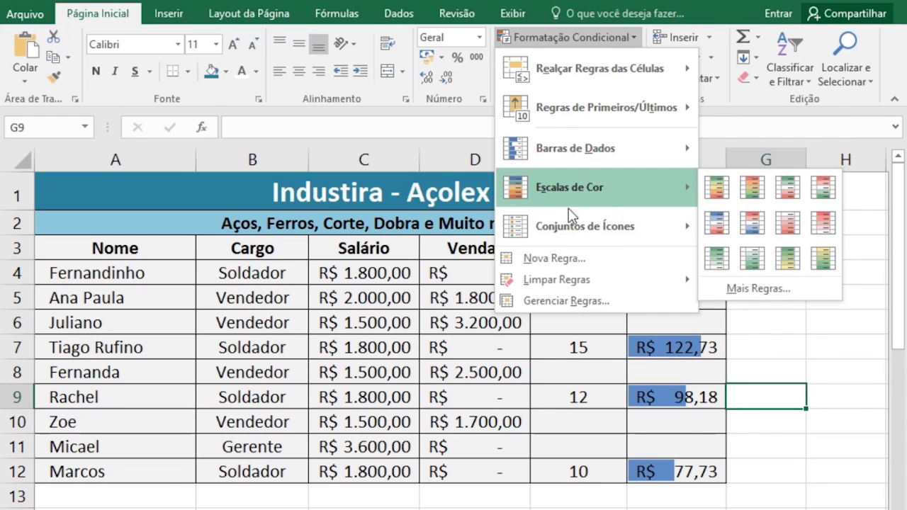
mouse_move(586, 226)
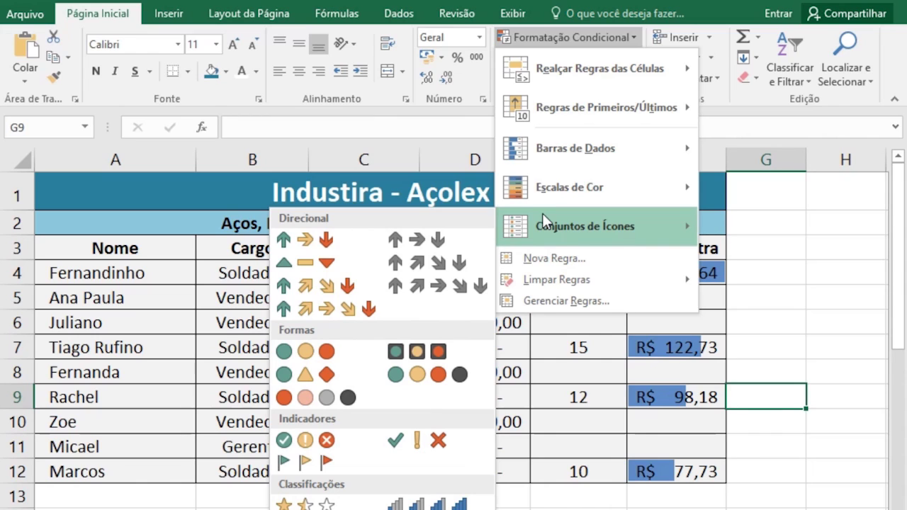
mouse_move(576, 148)
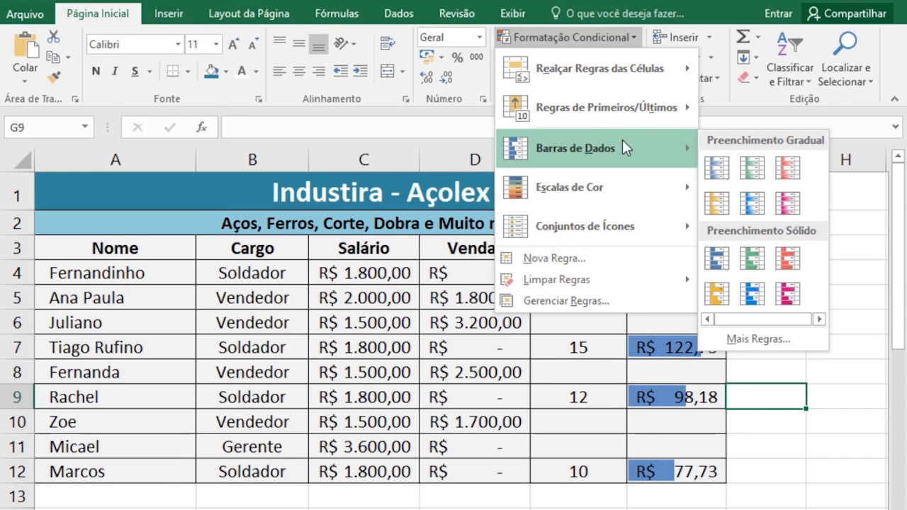
left_click(745, 419)
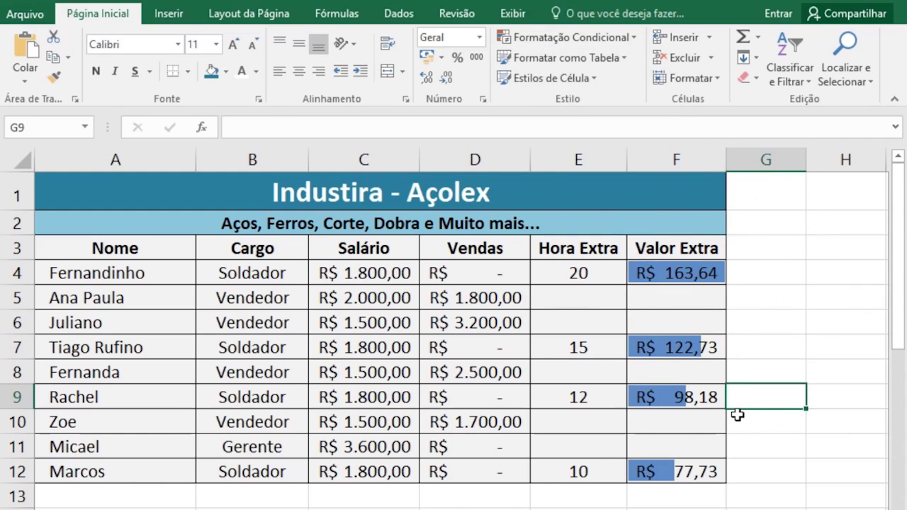